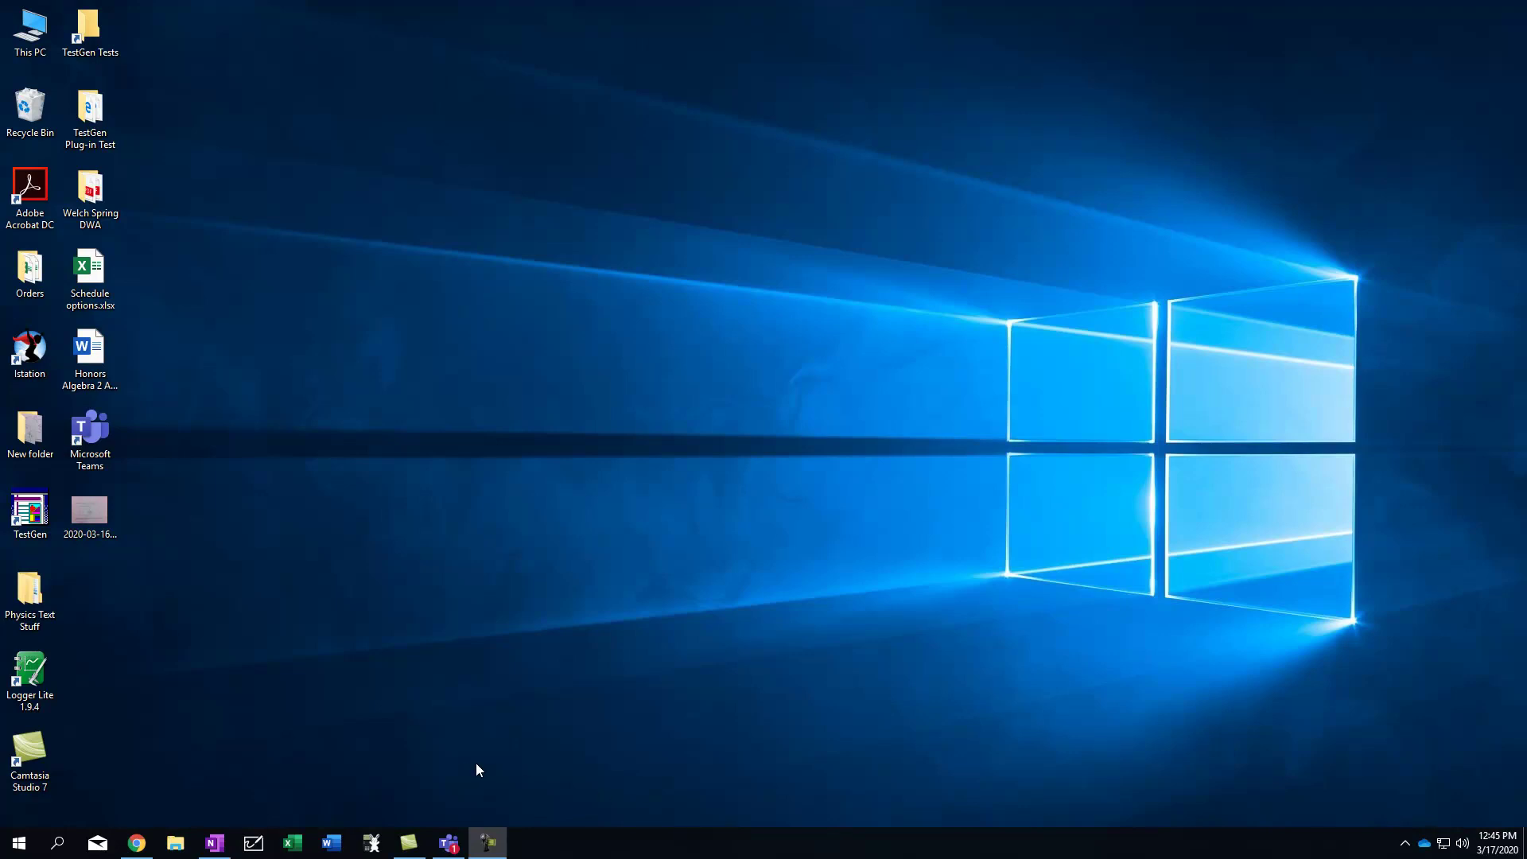
In Chrome, go from the district website home page to the Kimberly High School site
click(138, 845)
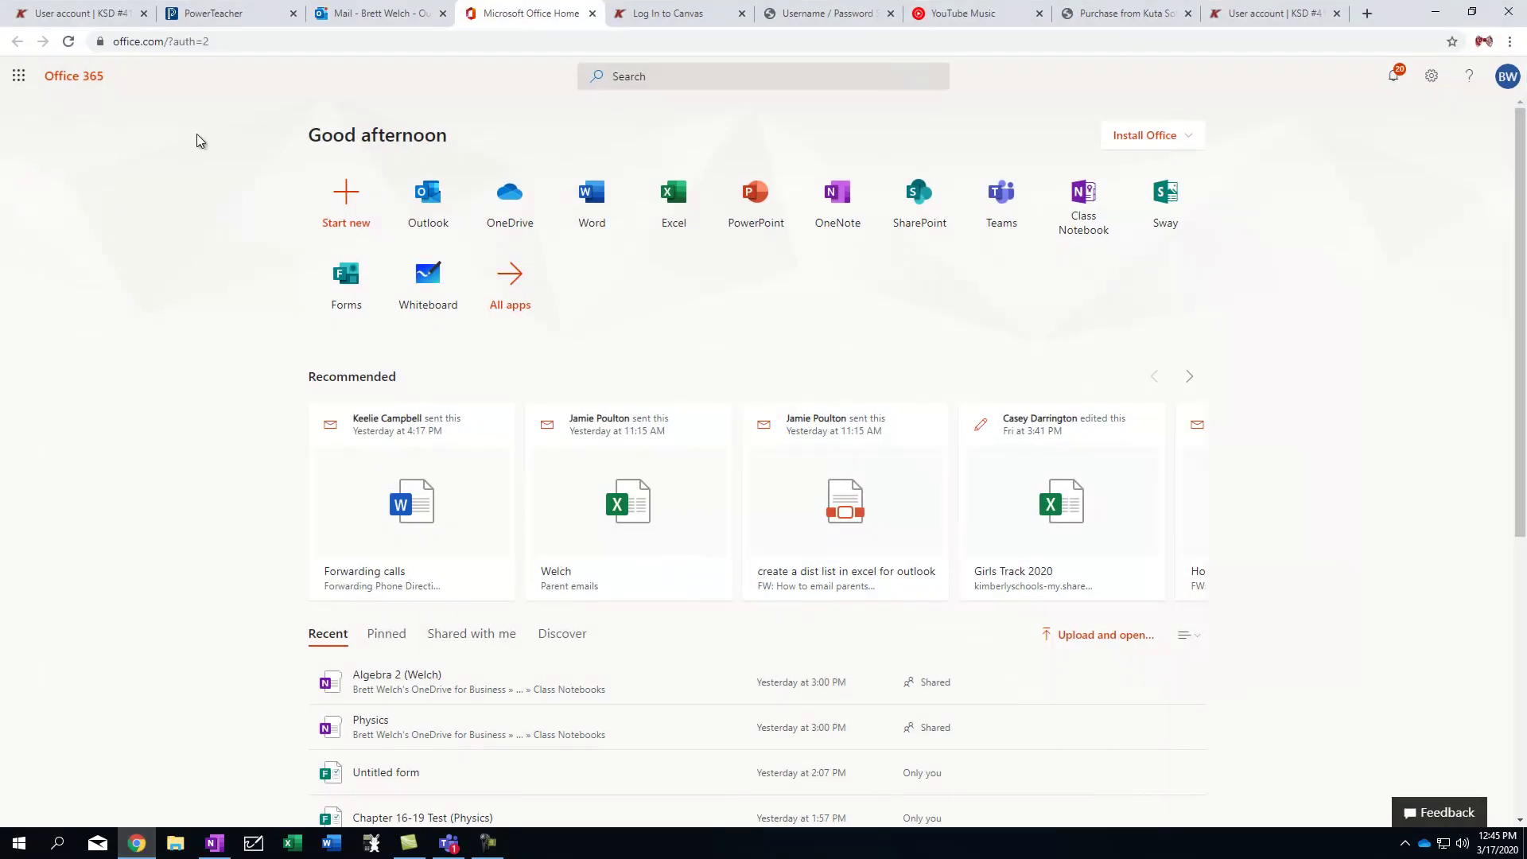
click(70, 13)
click(111, 81)
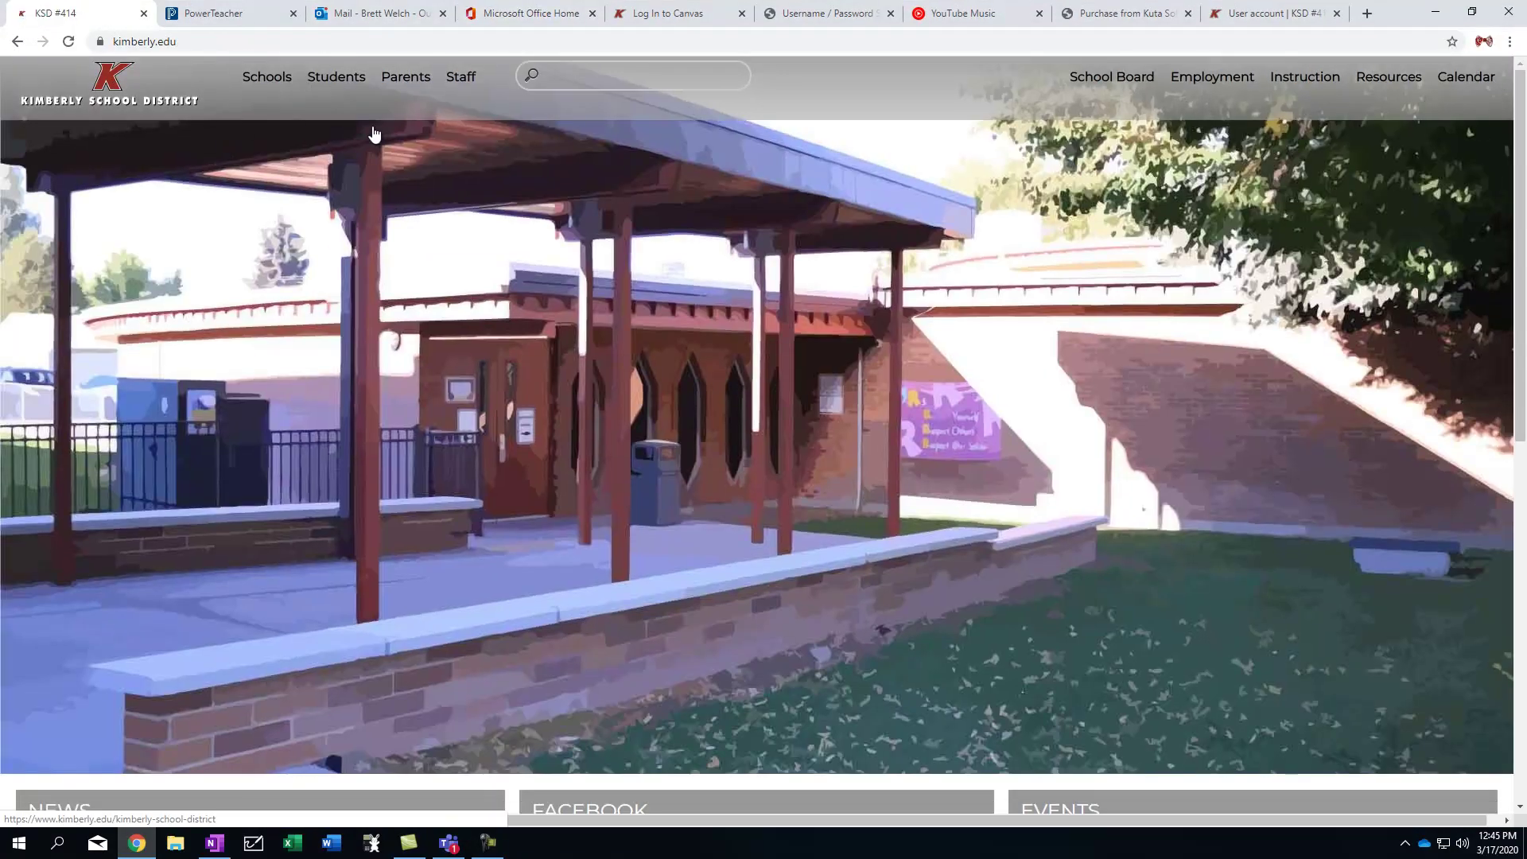
mouse_move(458, 83)
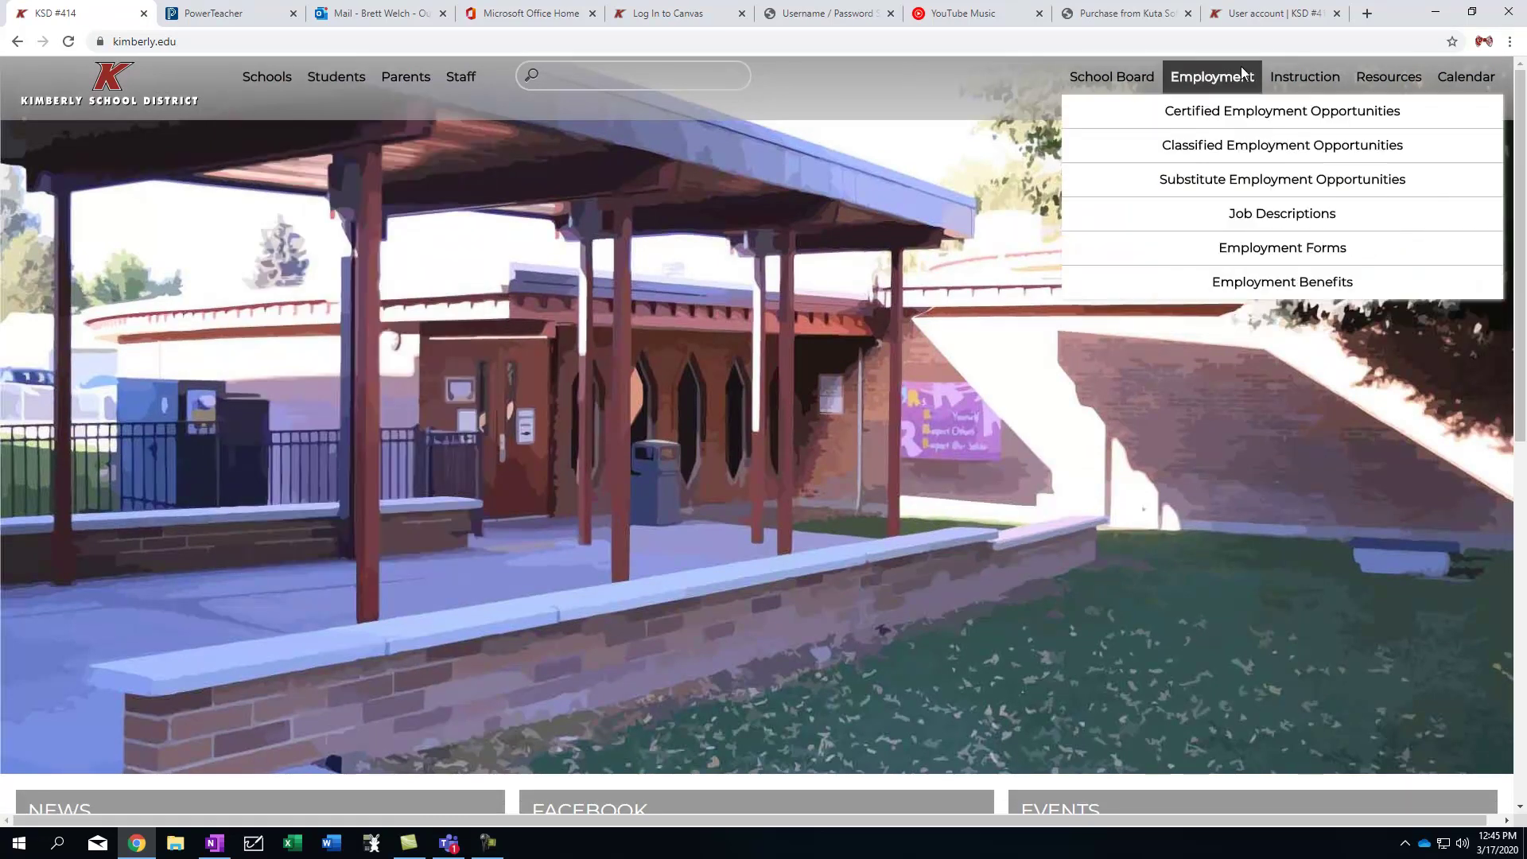
mouse_move(1370, 80)
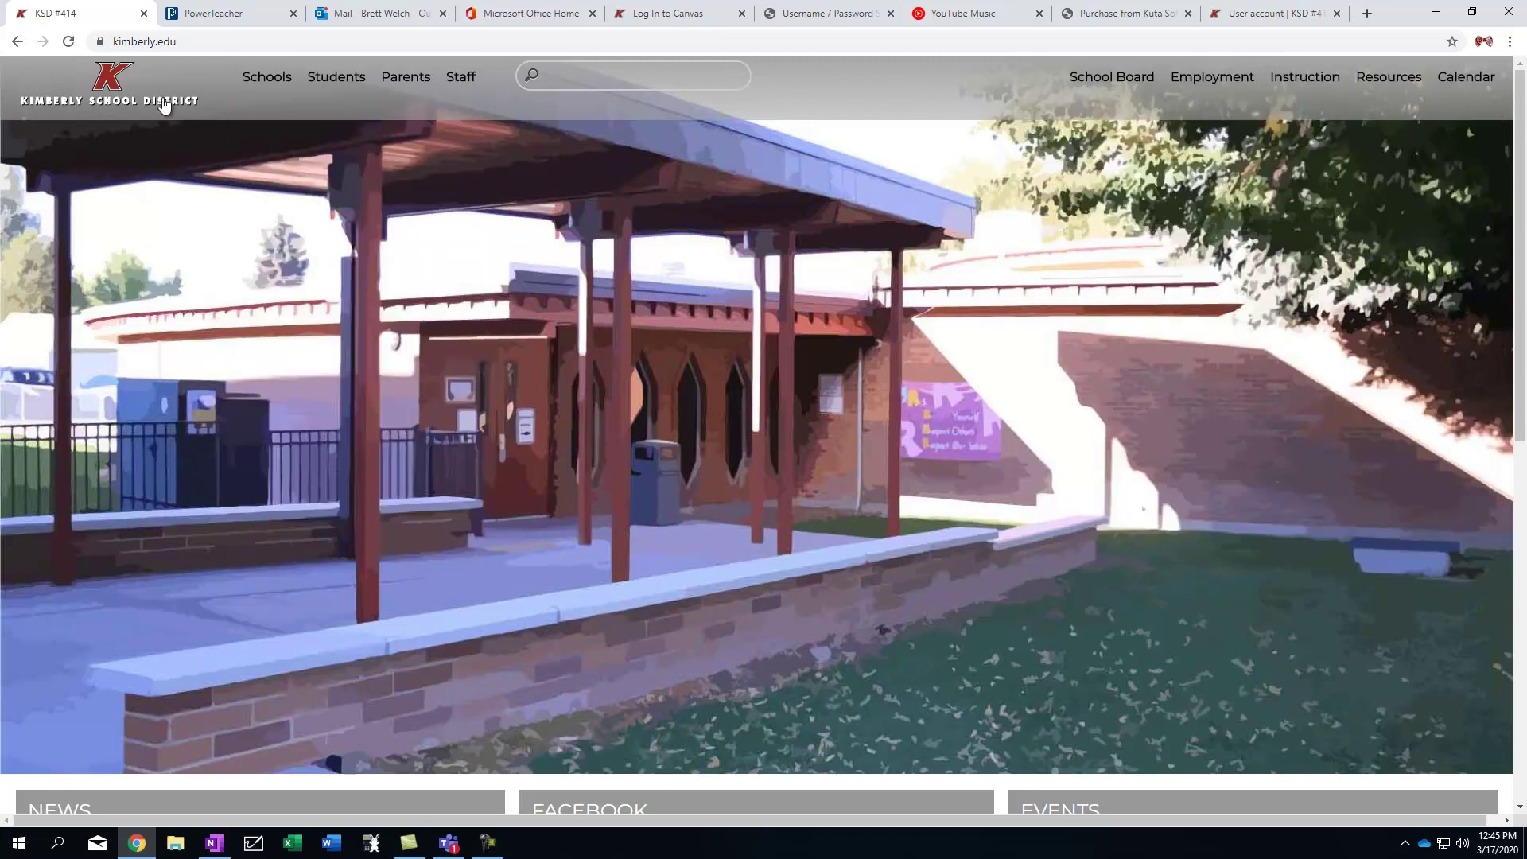
mouse_move(256, 83)
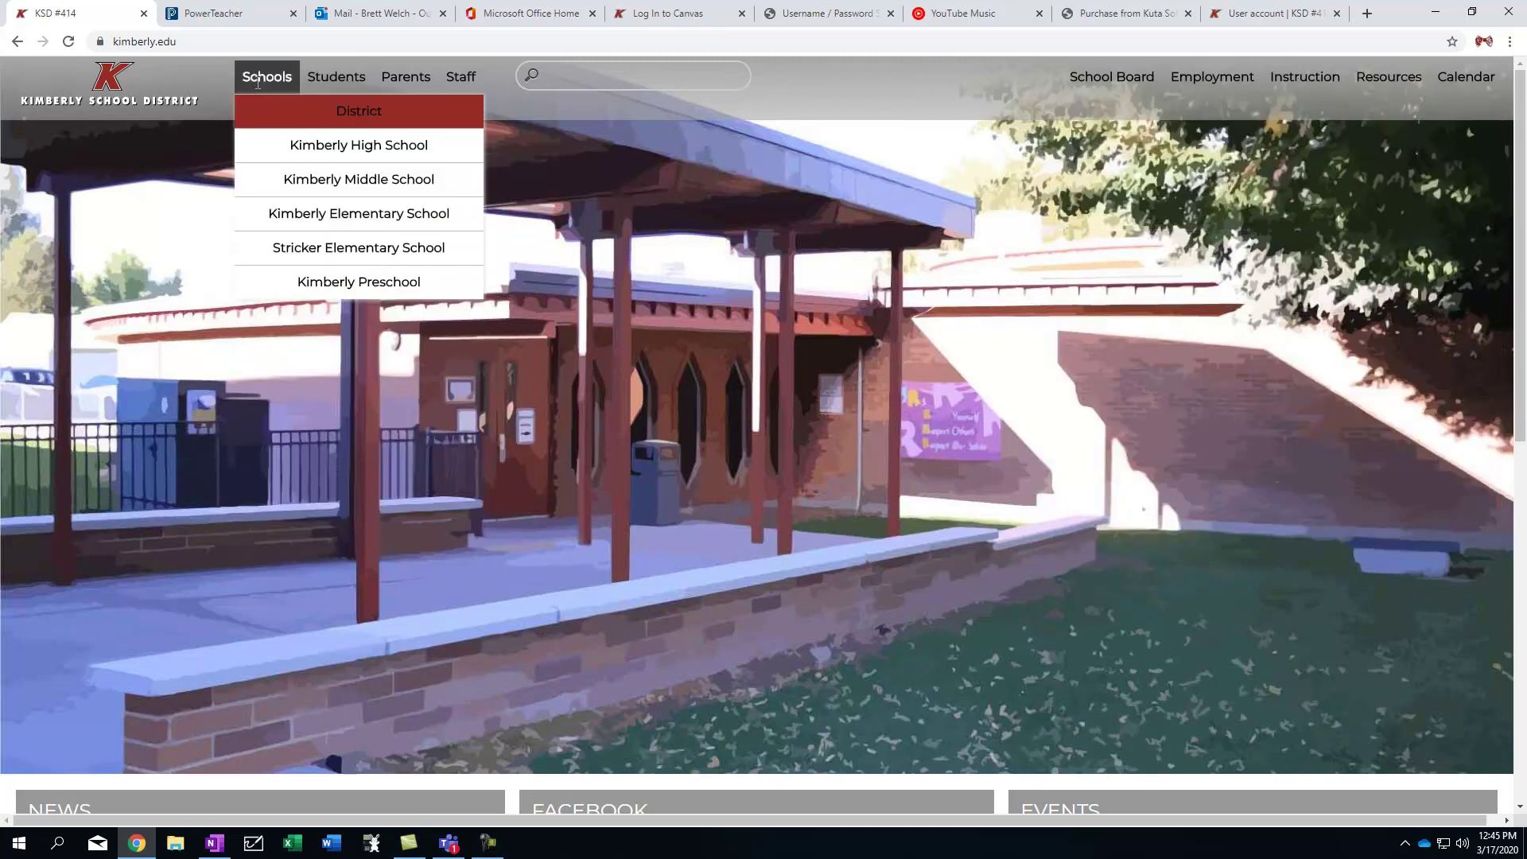
click(303, 147)
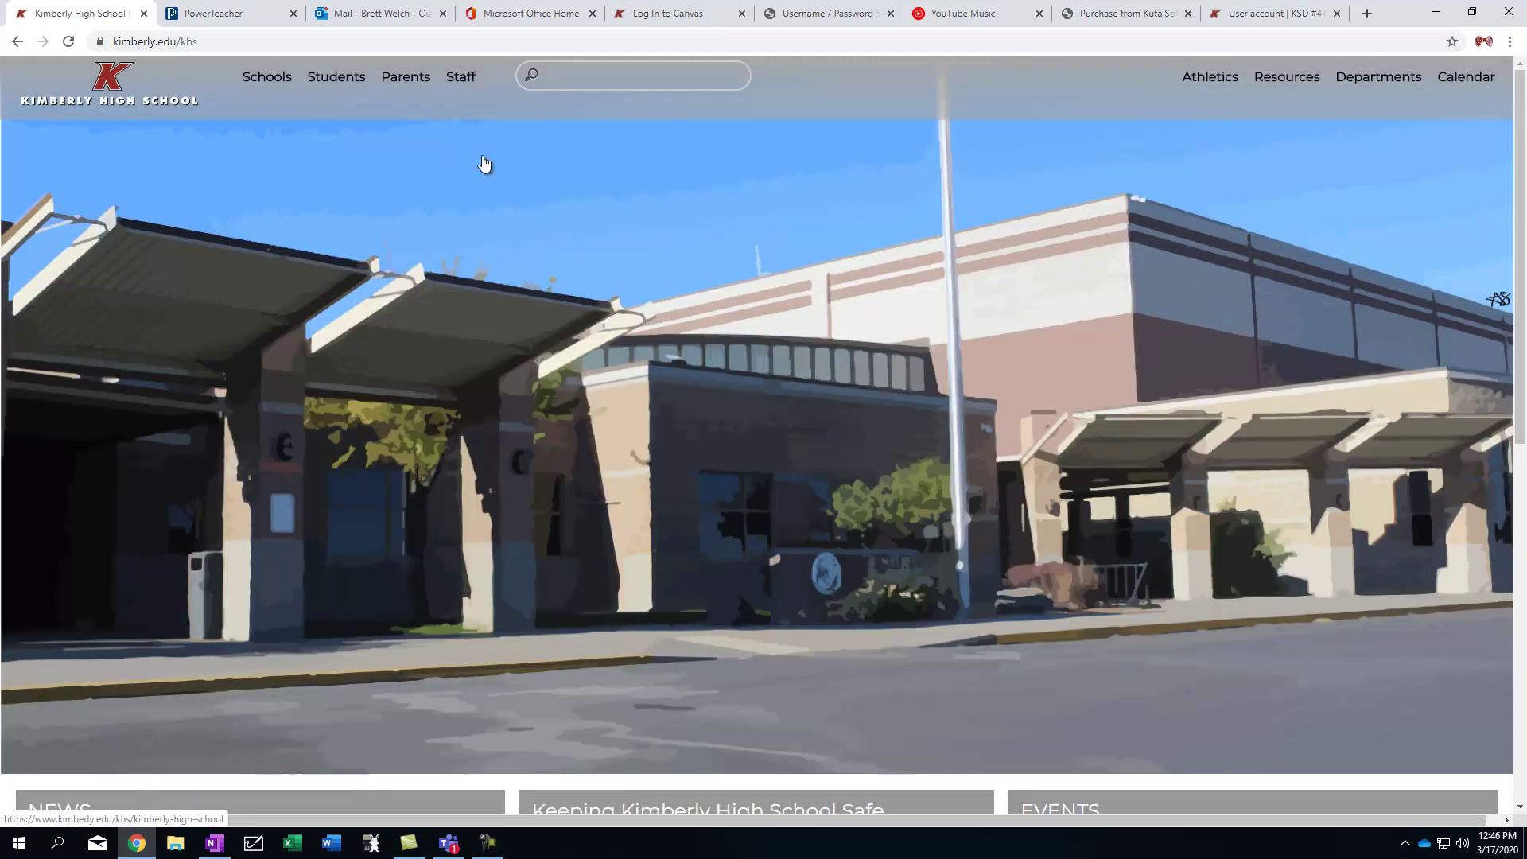
View the math teacher's page with the Teams office-hours schedule, then return to Office 365
mouse_move(1404, 82)
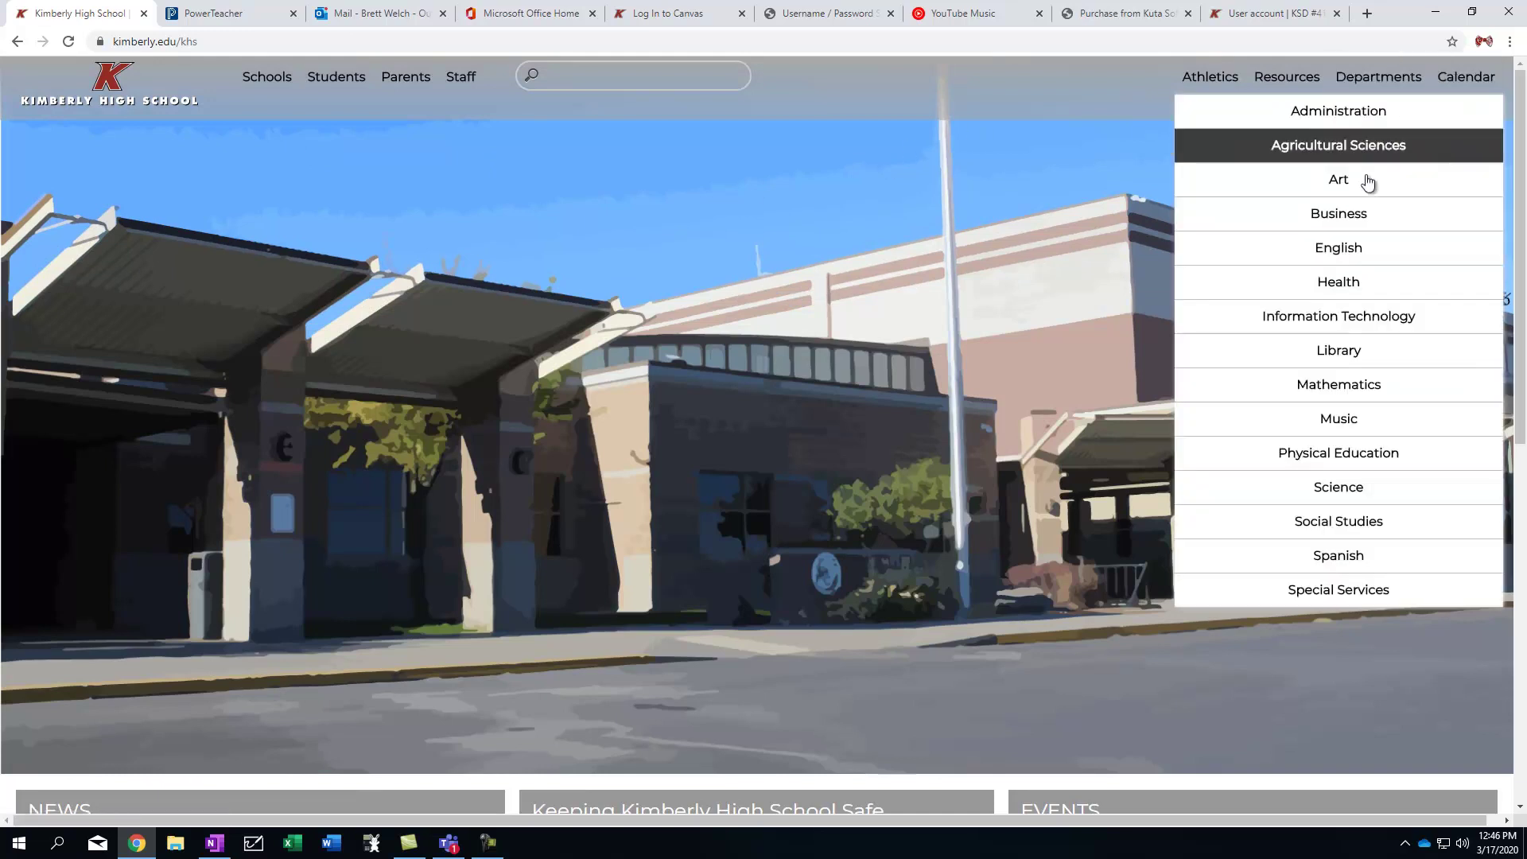
click(1352, 387)
scroll(546, 466, down, 3)
click(343, 632)
scroll(547, 593, down, 3)
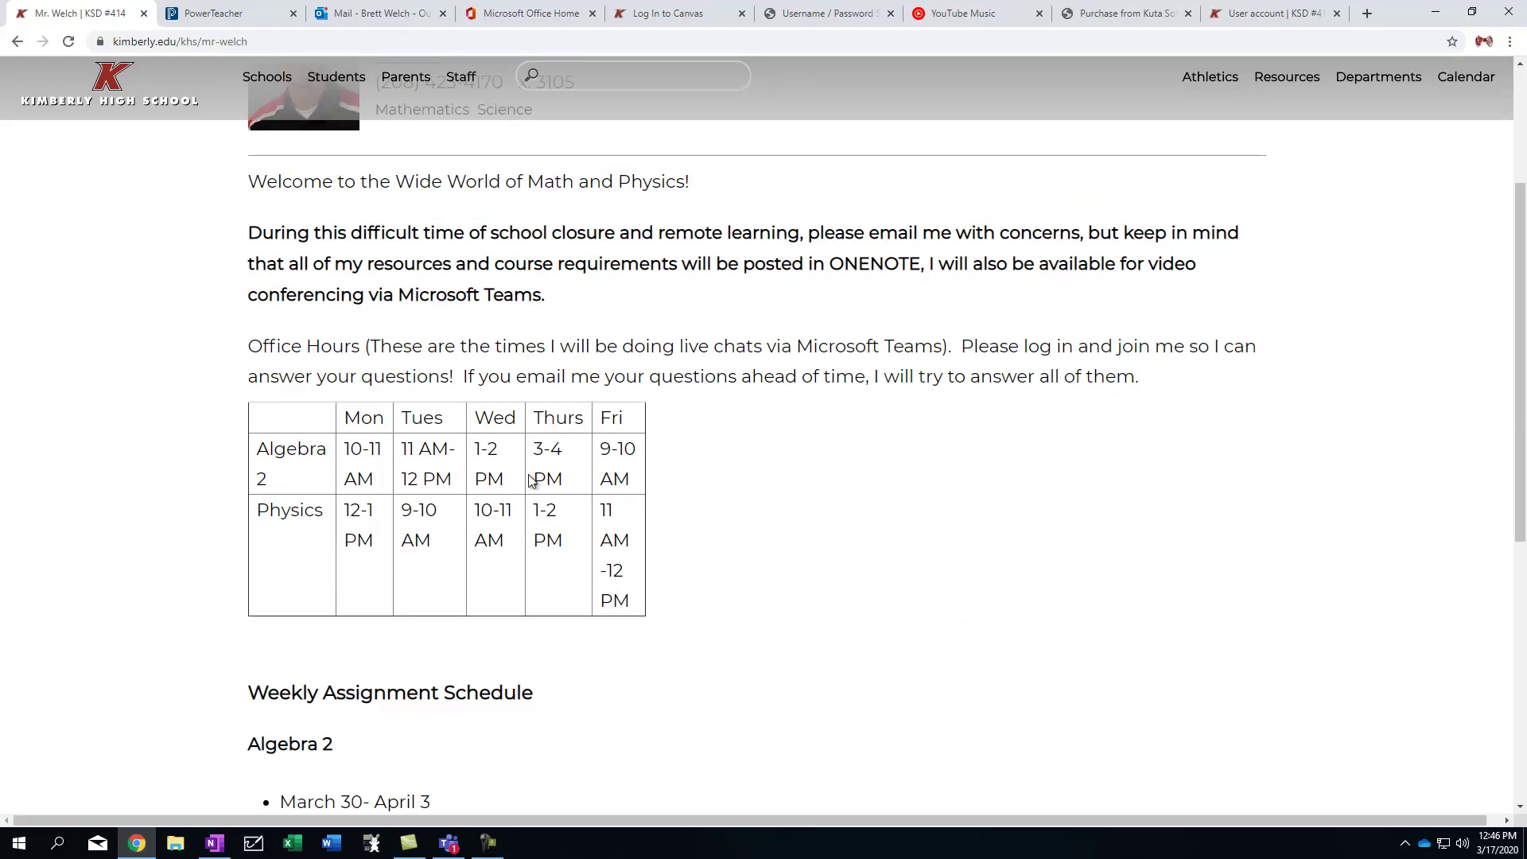
scroll(413, 278, up, 2)
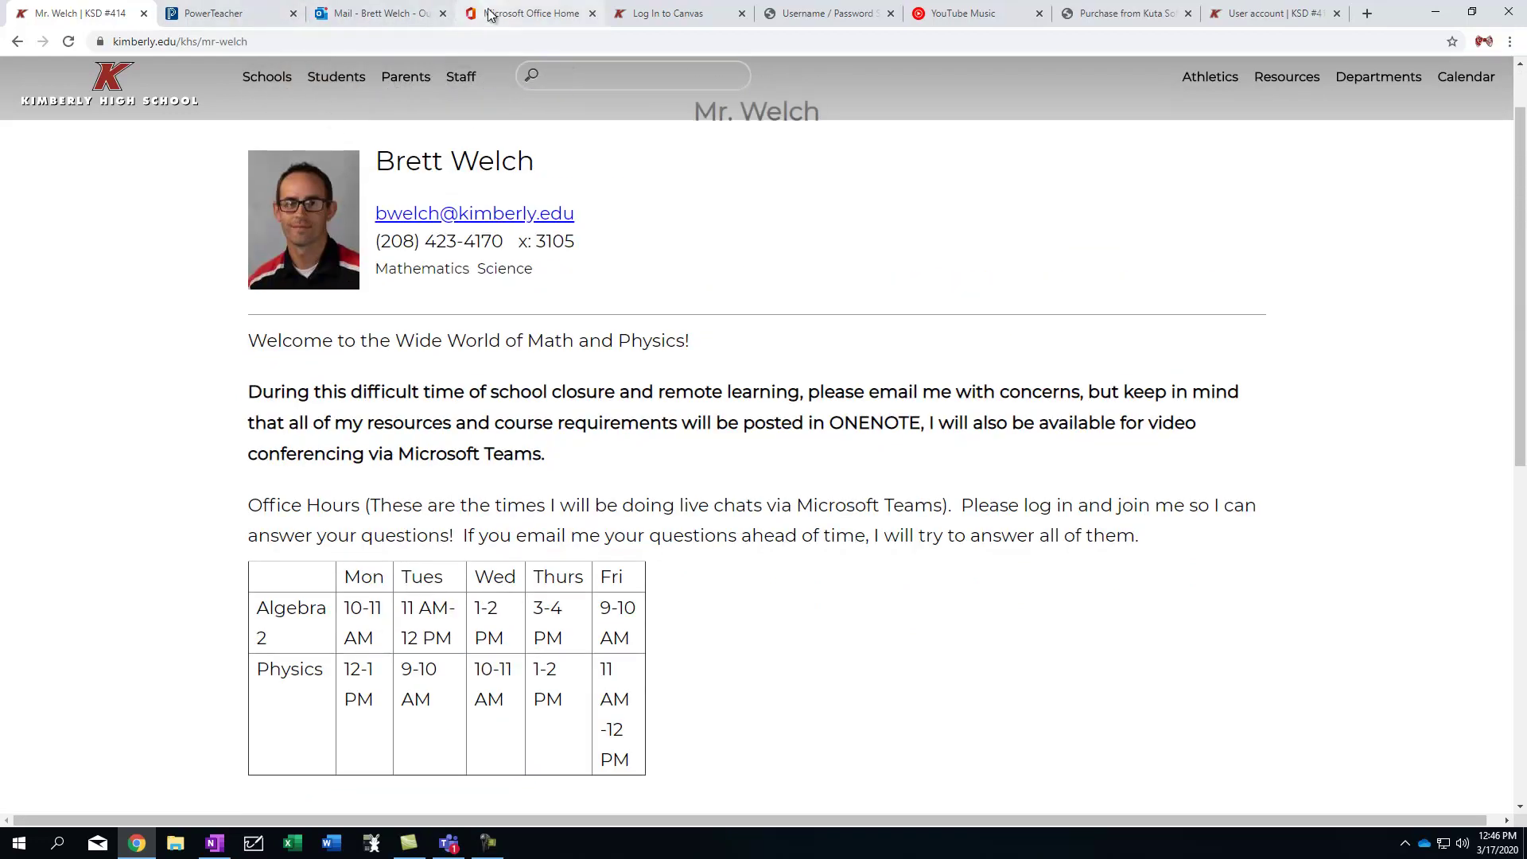
click(529, 13)
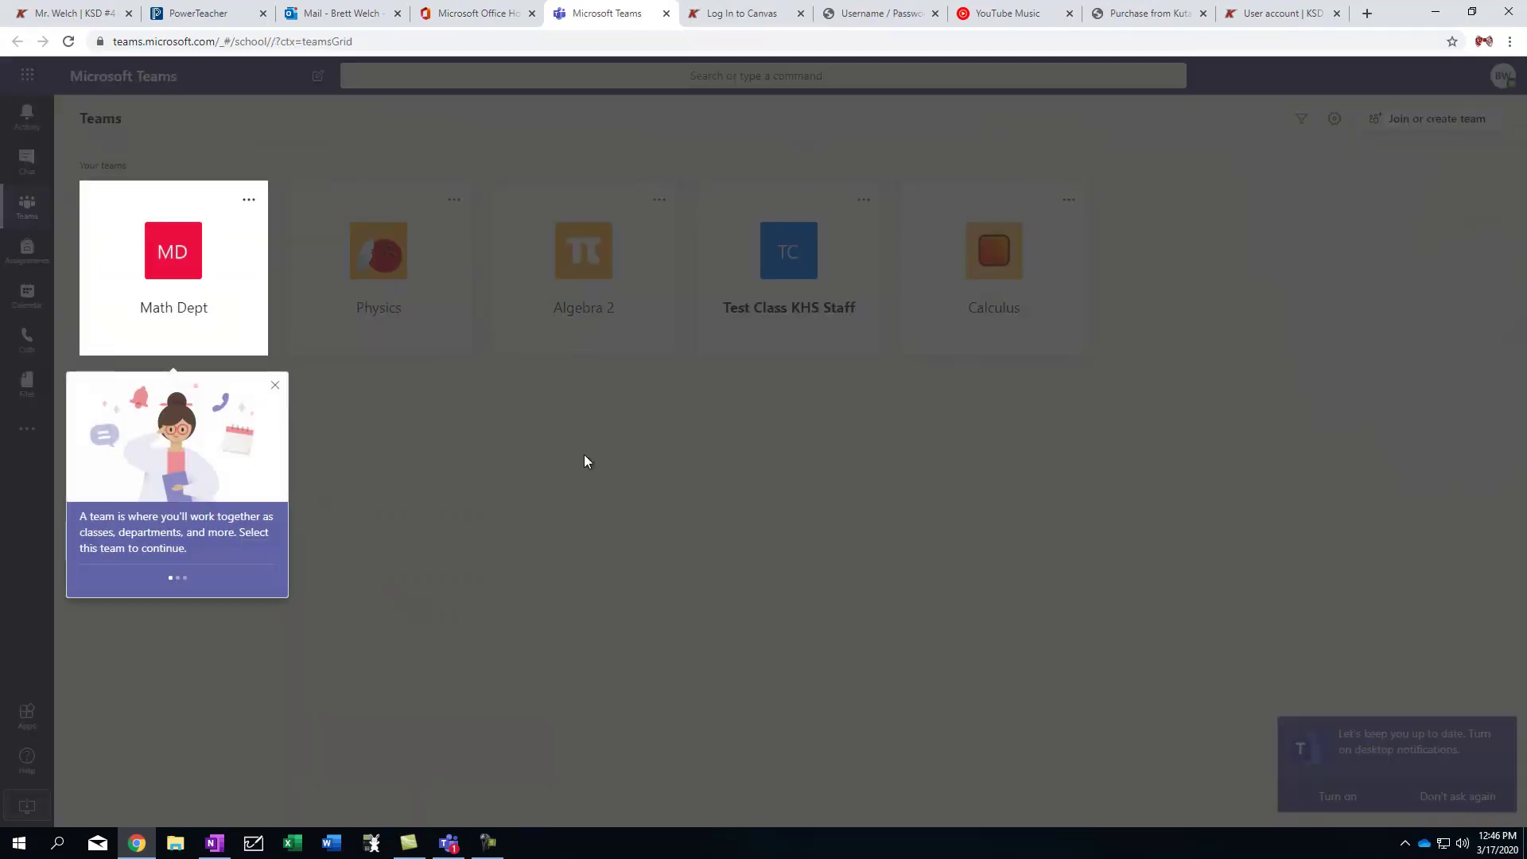
Dismiss the introductory tip to reveal the five teams, including Test Class KHS Staff
click(276, 386)
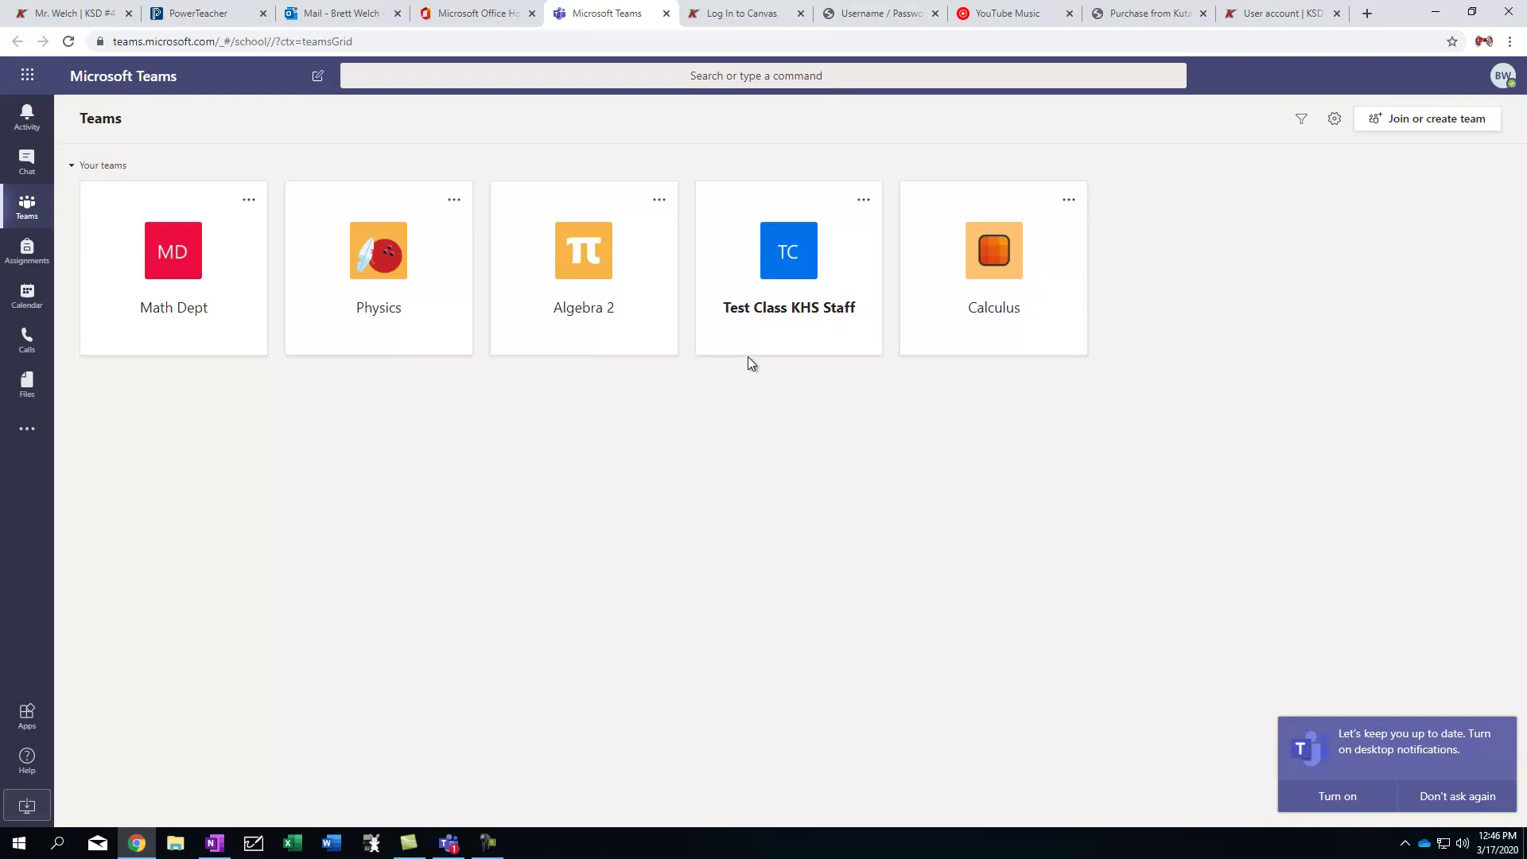
Open Test Class KHS Staff and join its General channel's live meeting
click(785, 268)
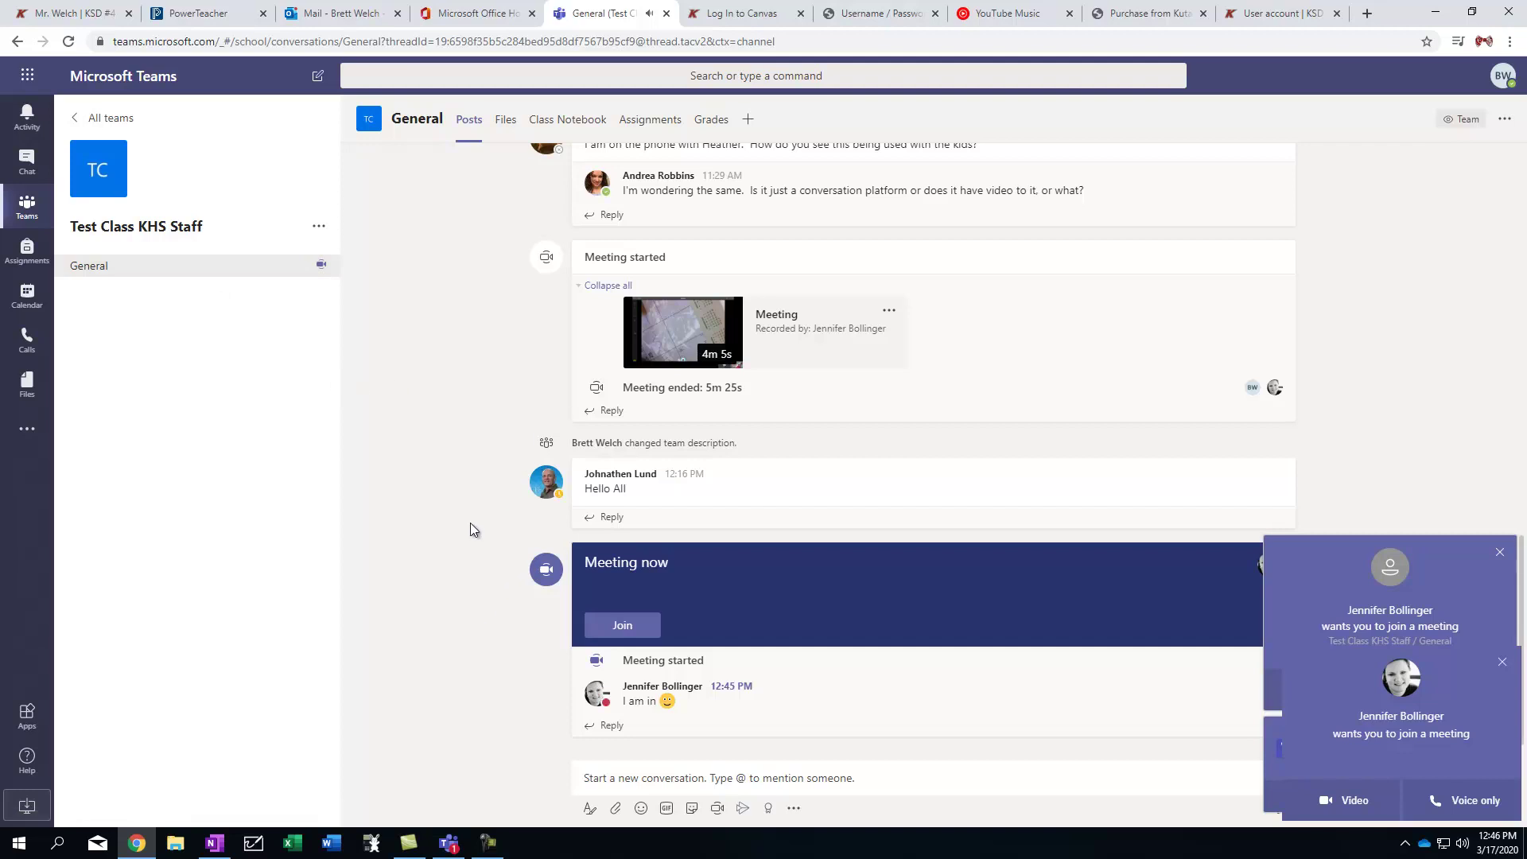
click(636, 625)
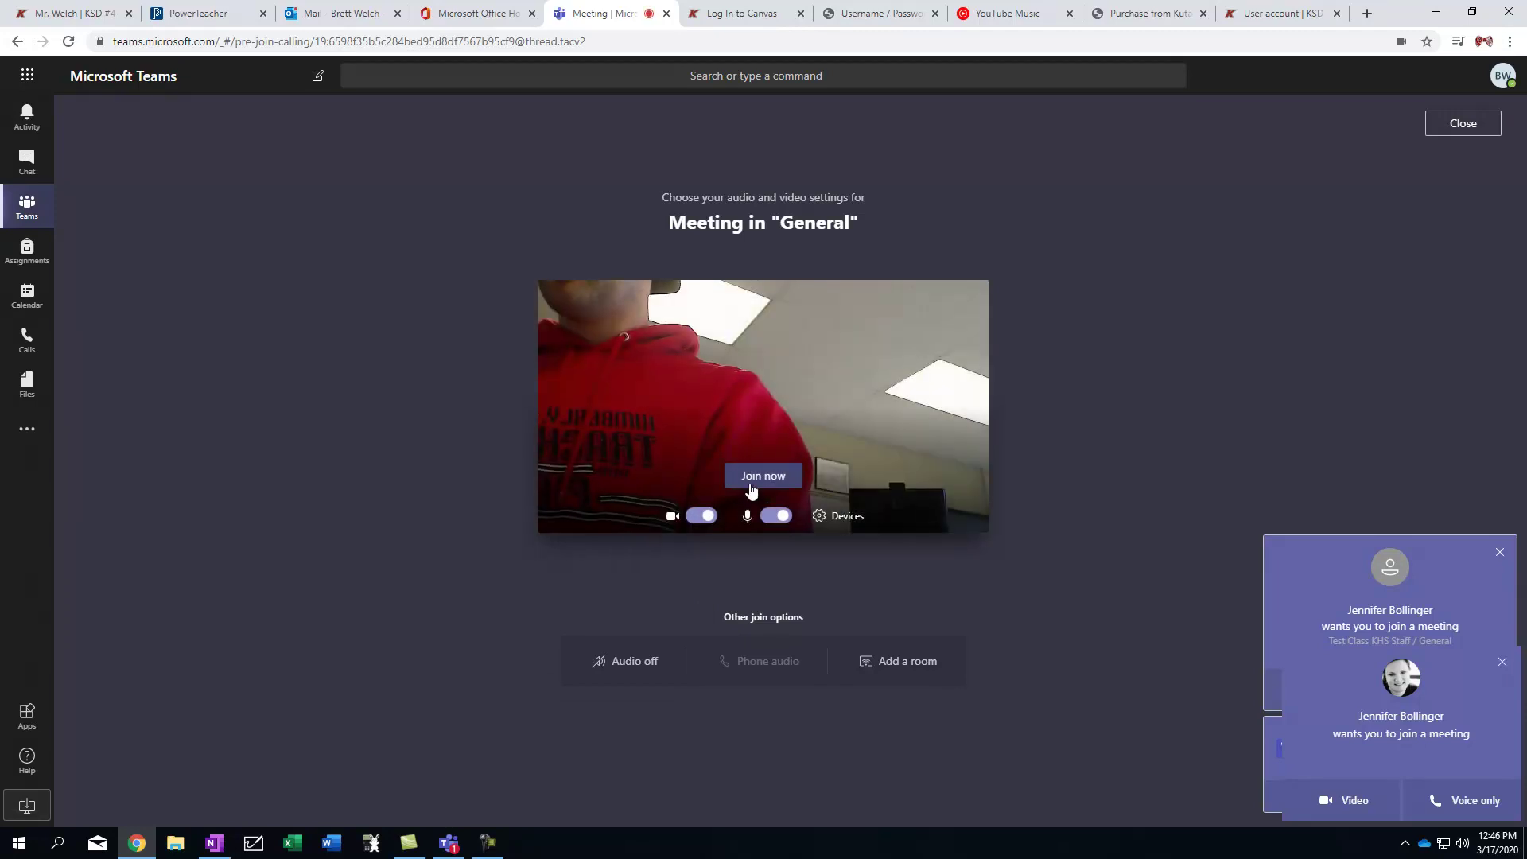
click(752, 482)
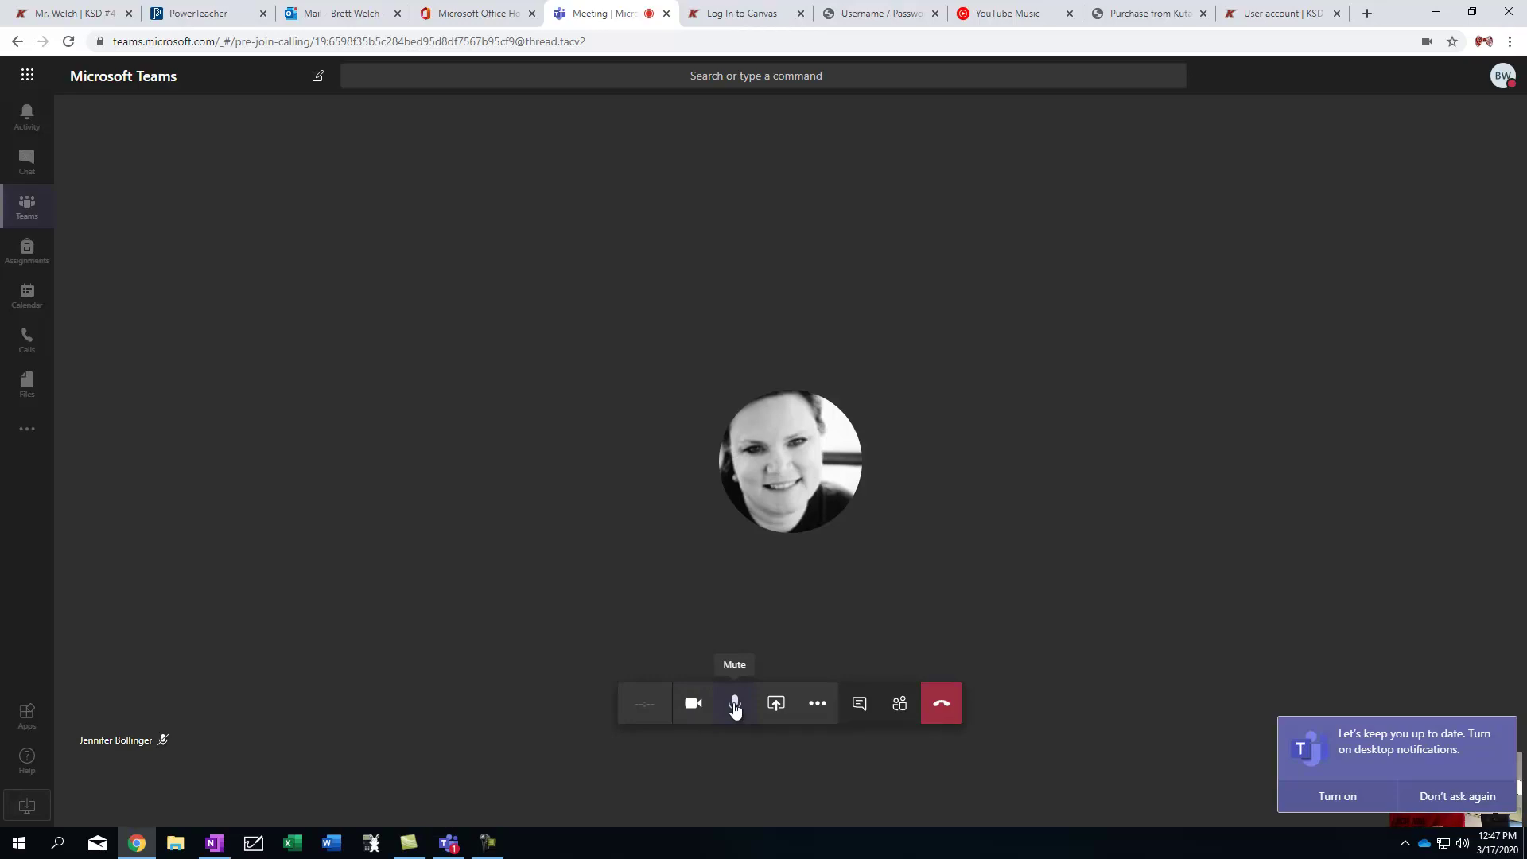
Send 'I am confused on #34' in the meeting chat, closing the notifications prompt first
click(854, 710)
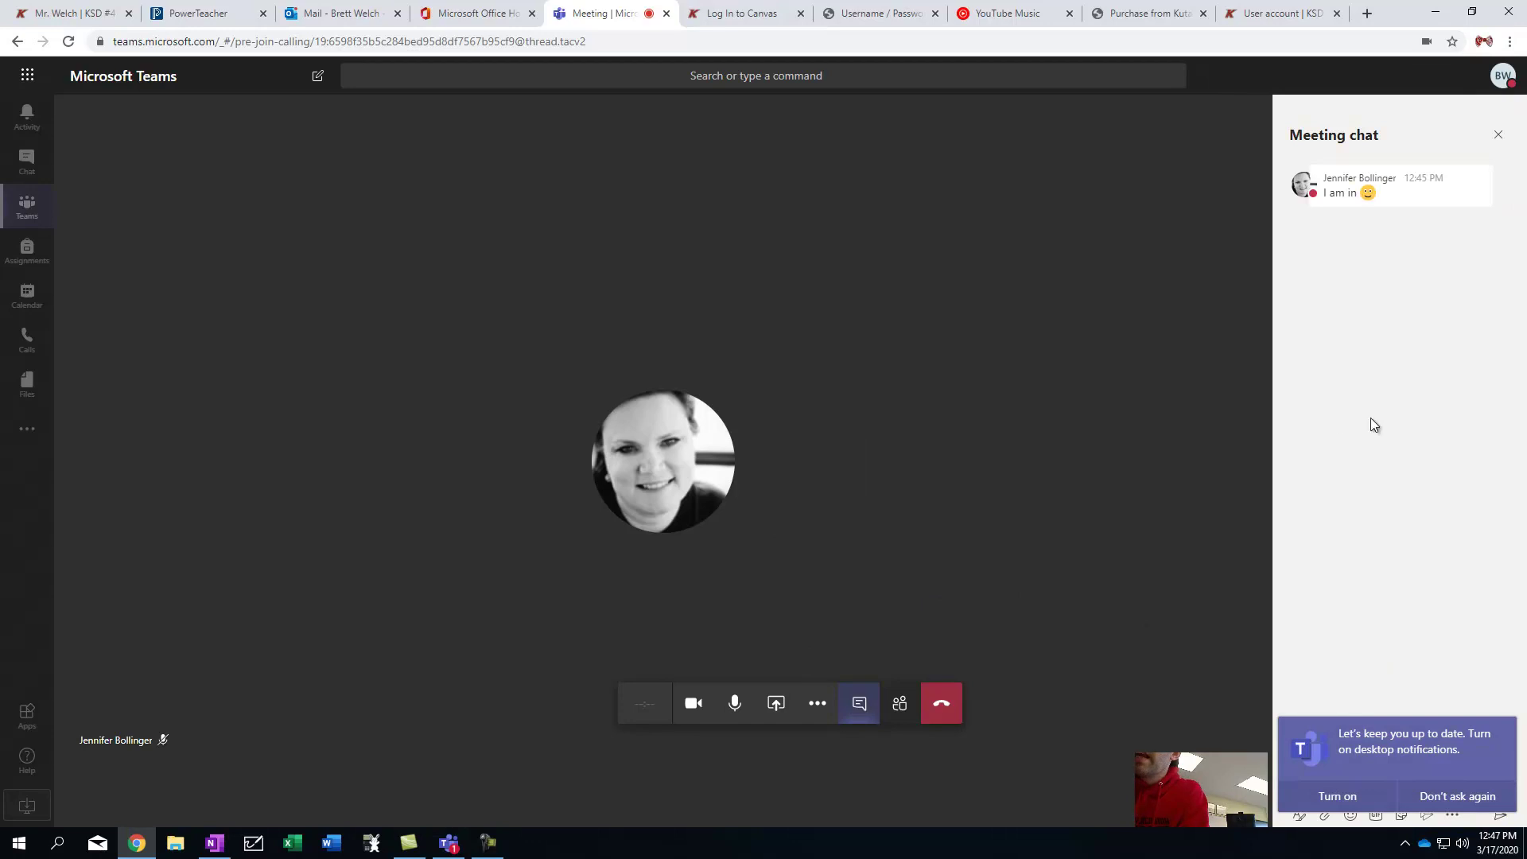
click(1441, 805)
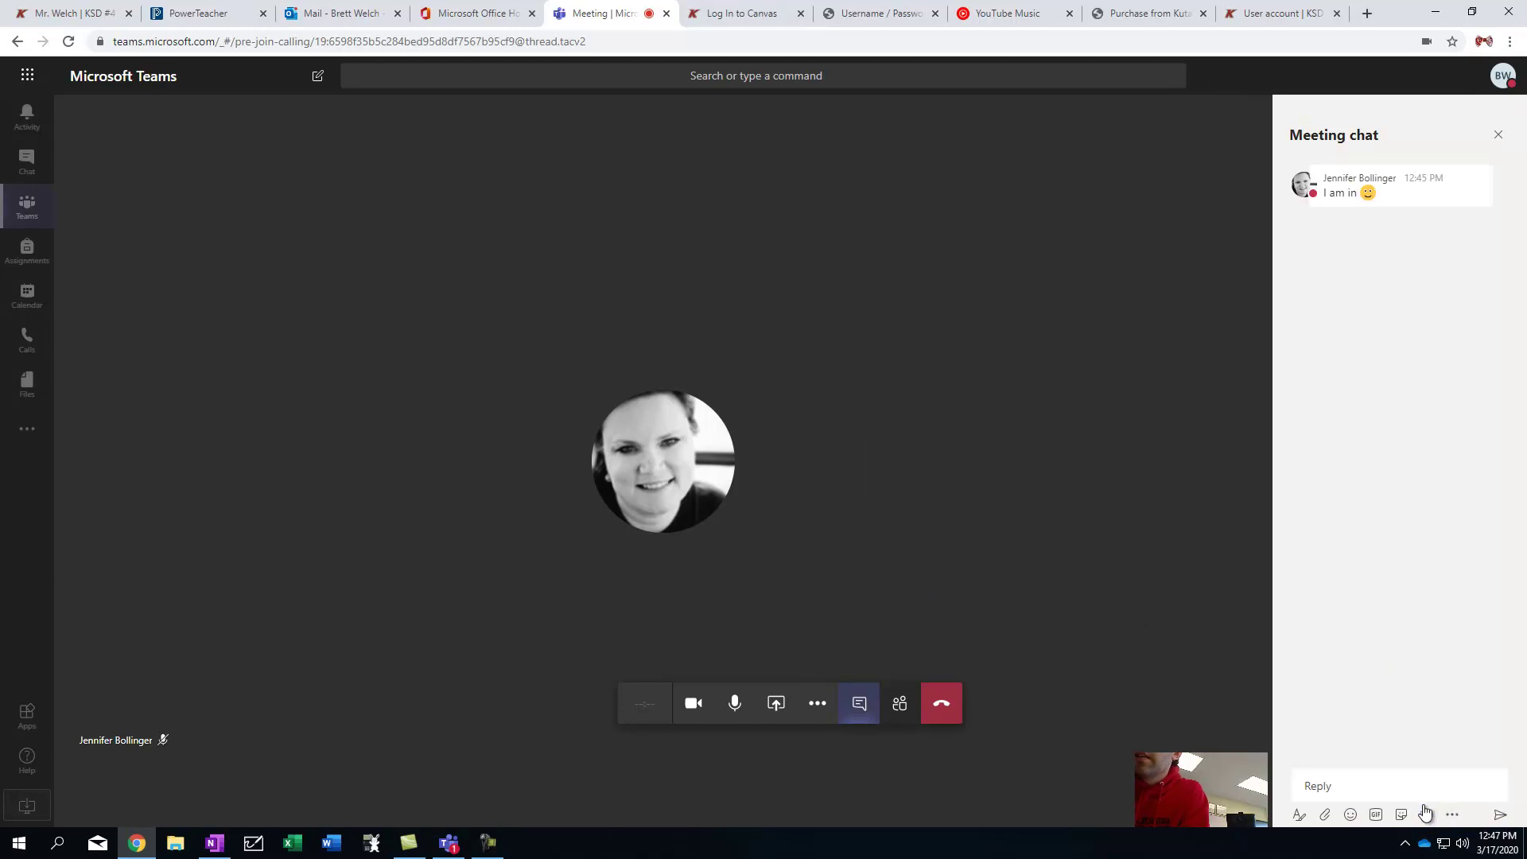
click(1395, 792)
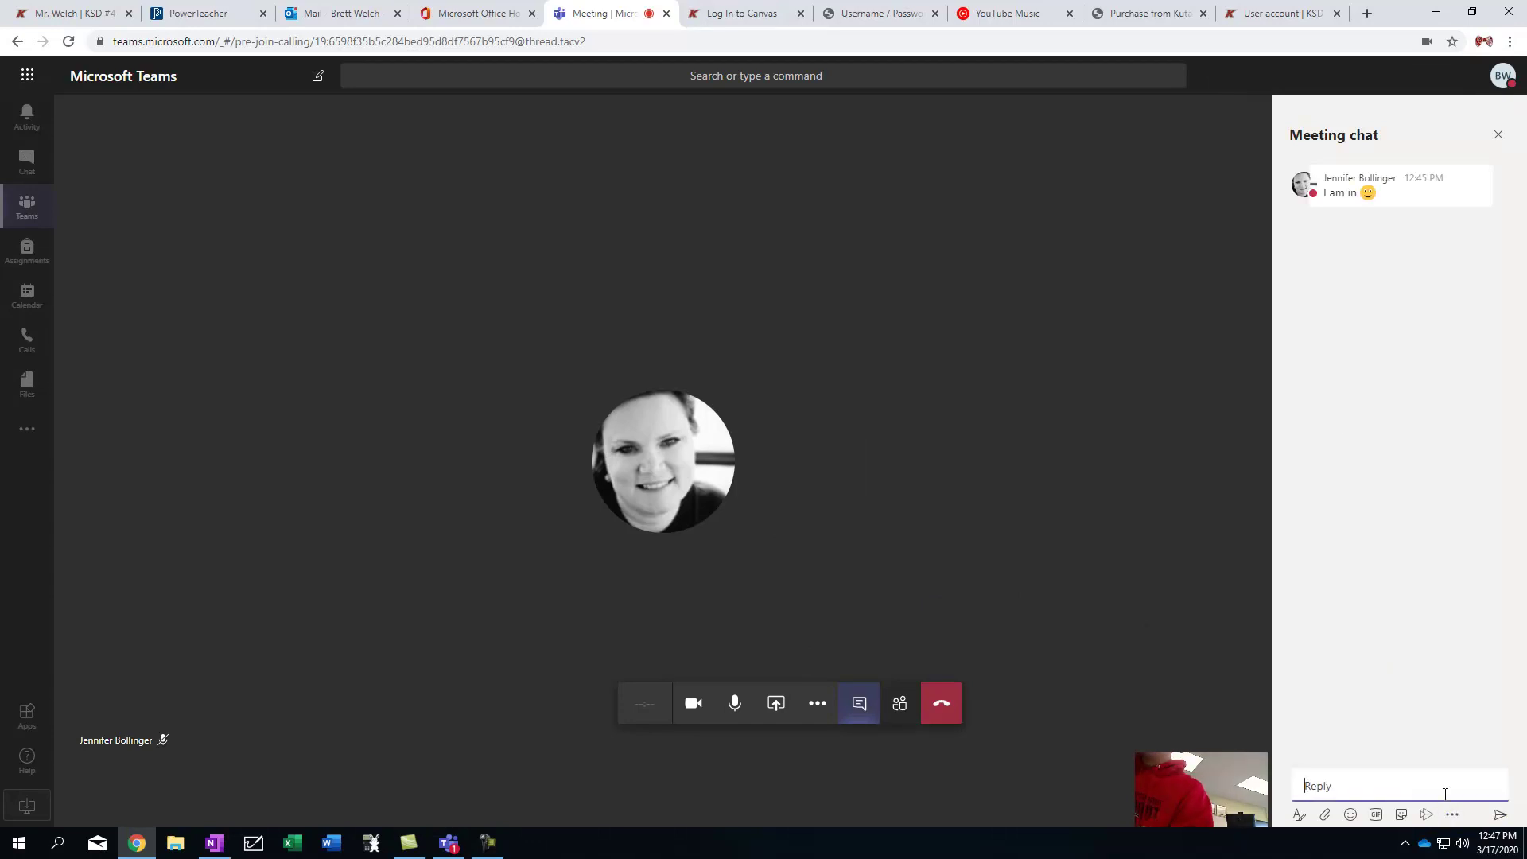
text(I)
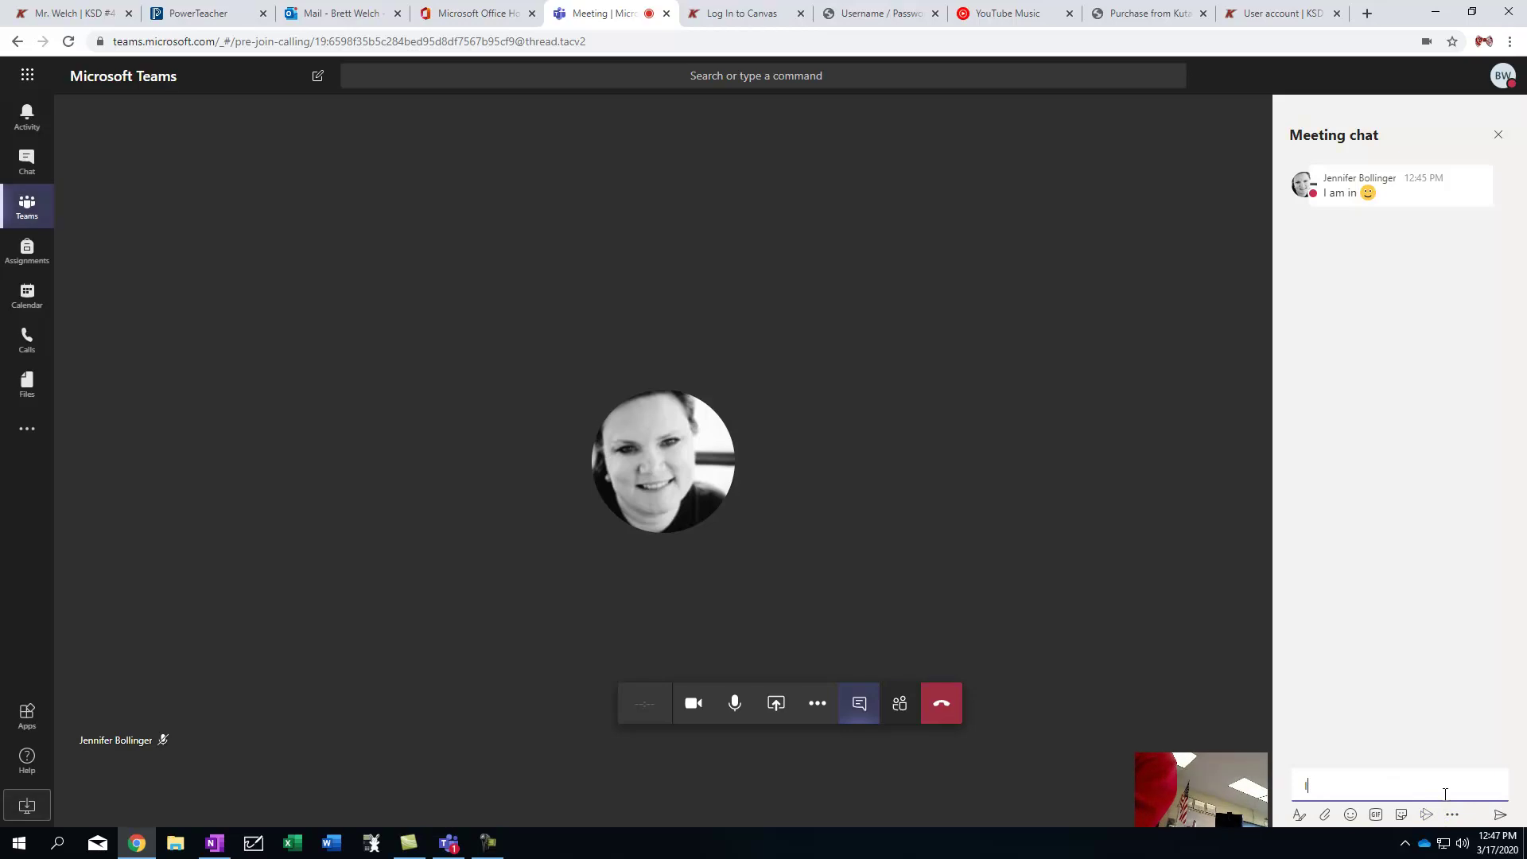
text( am )
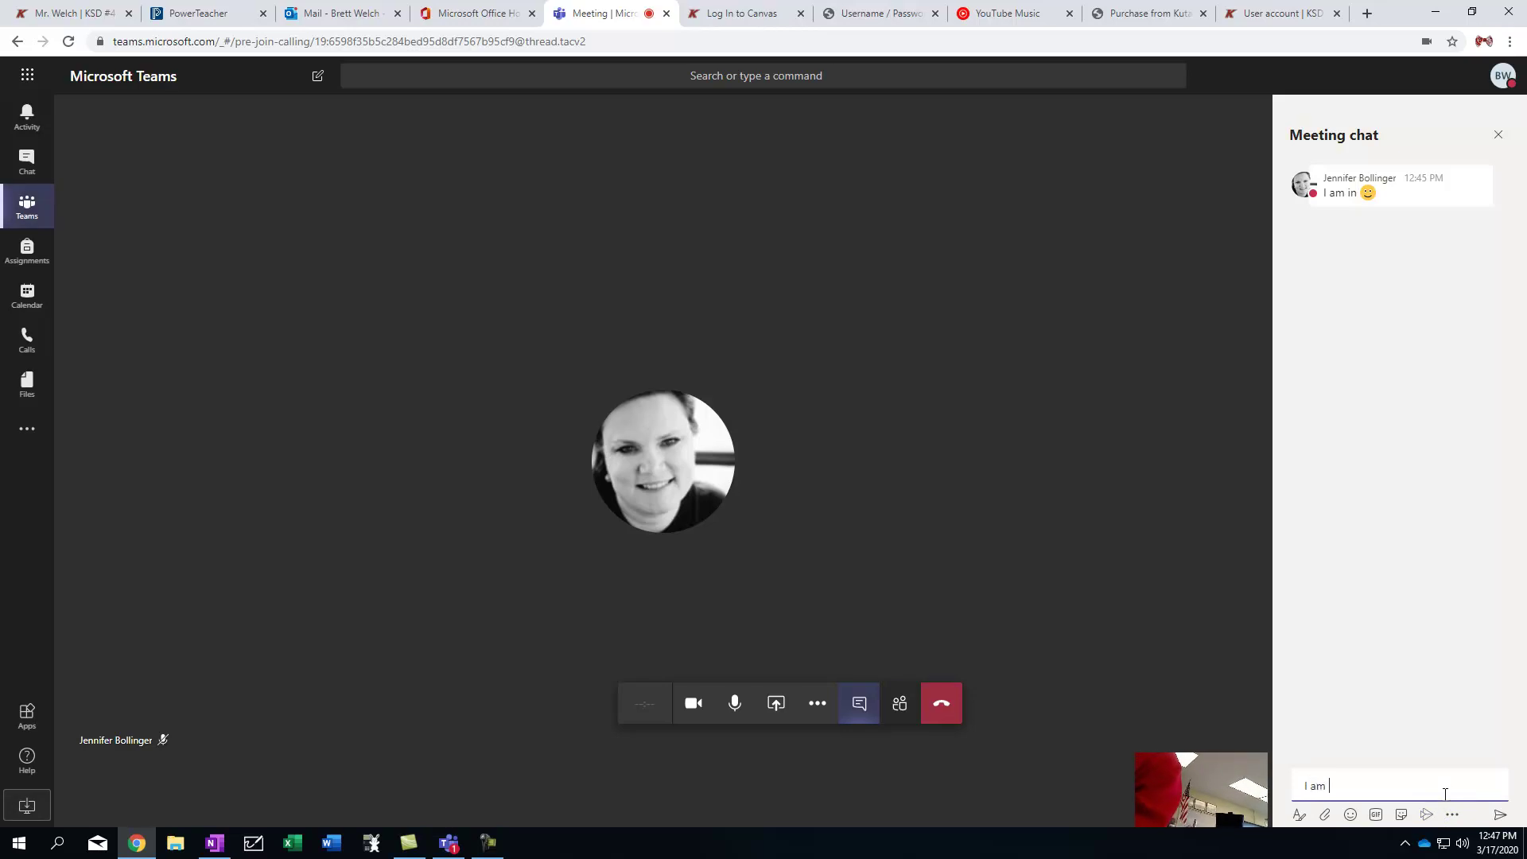
text(confused o)
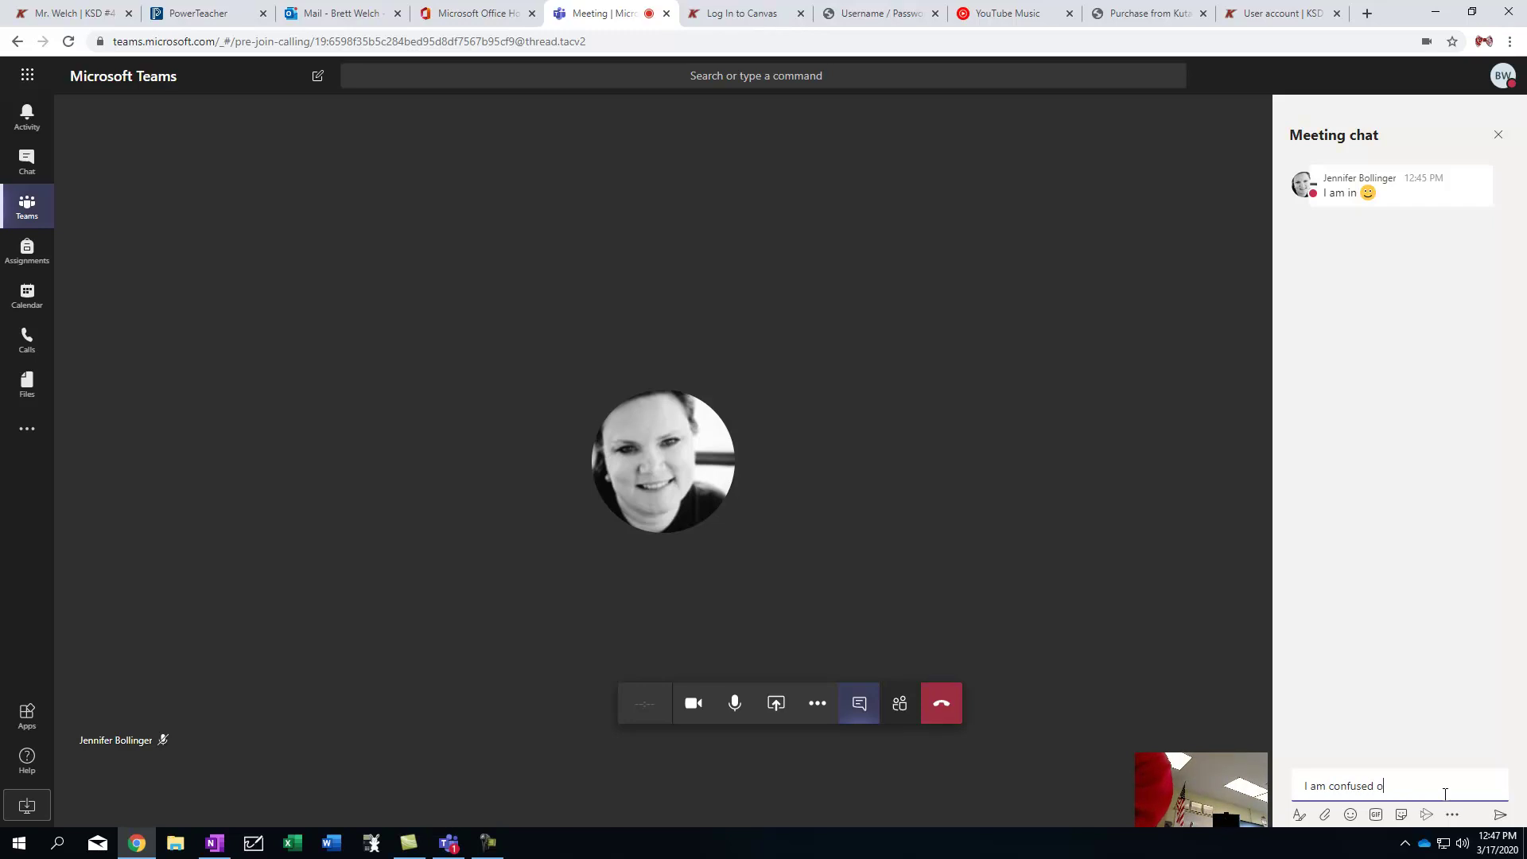
text(n #34)
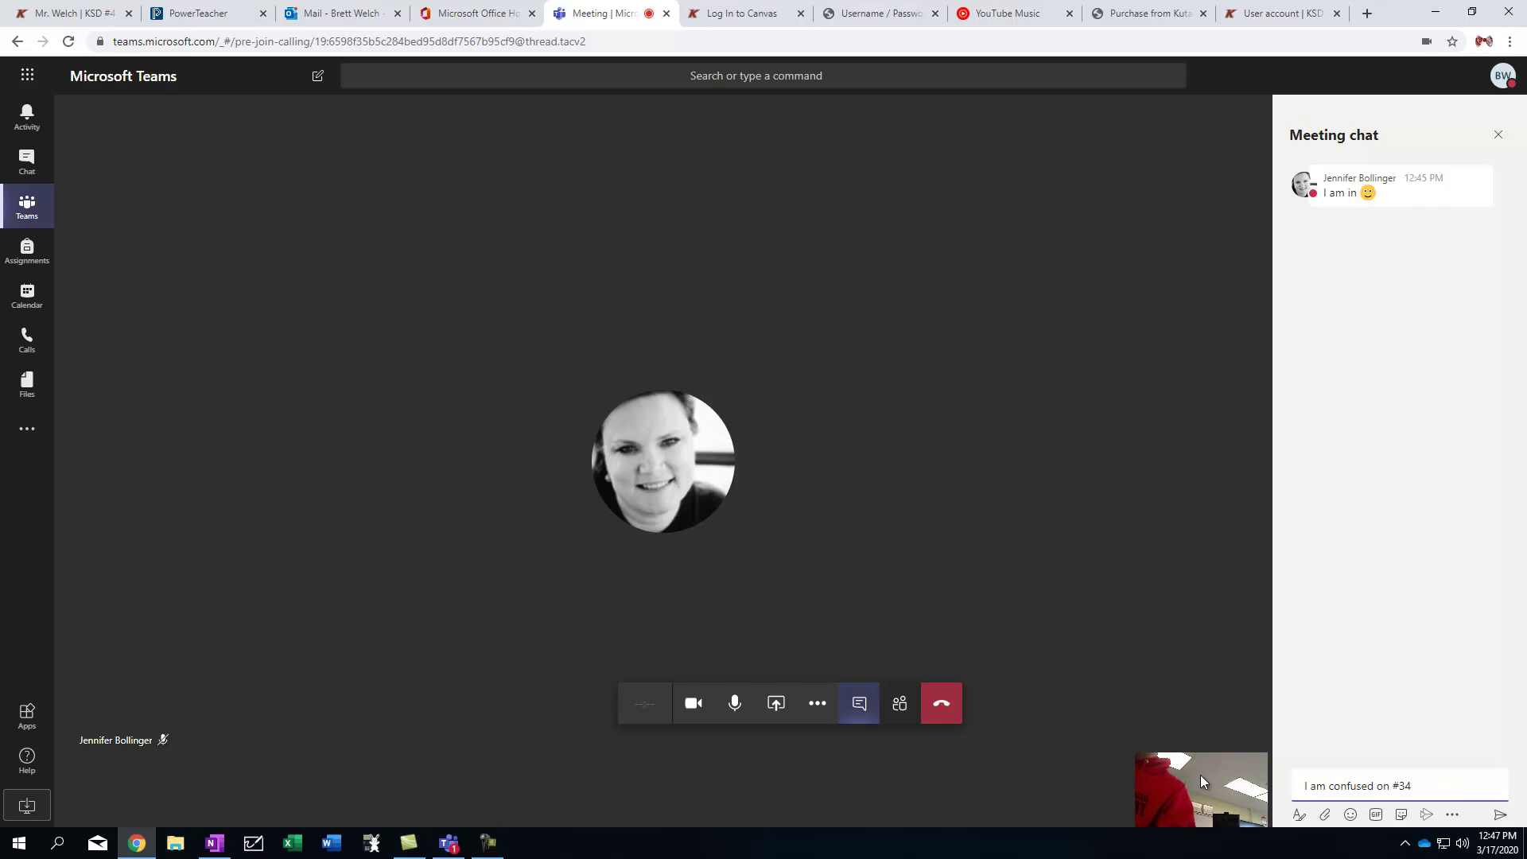
click(1500, 816)
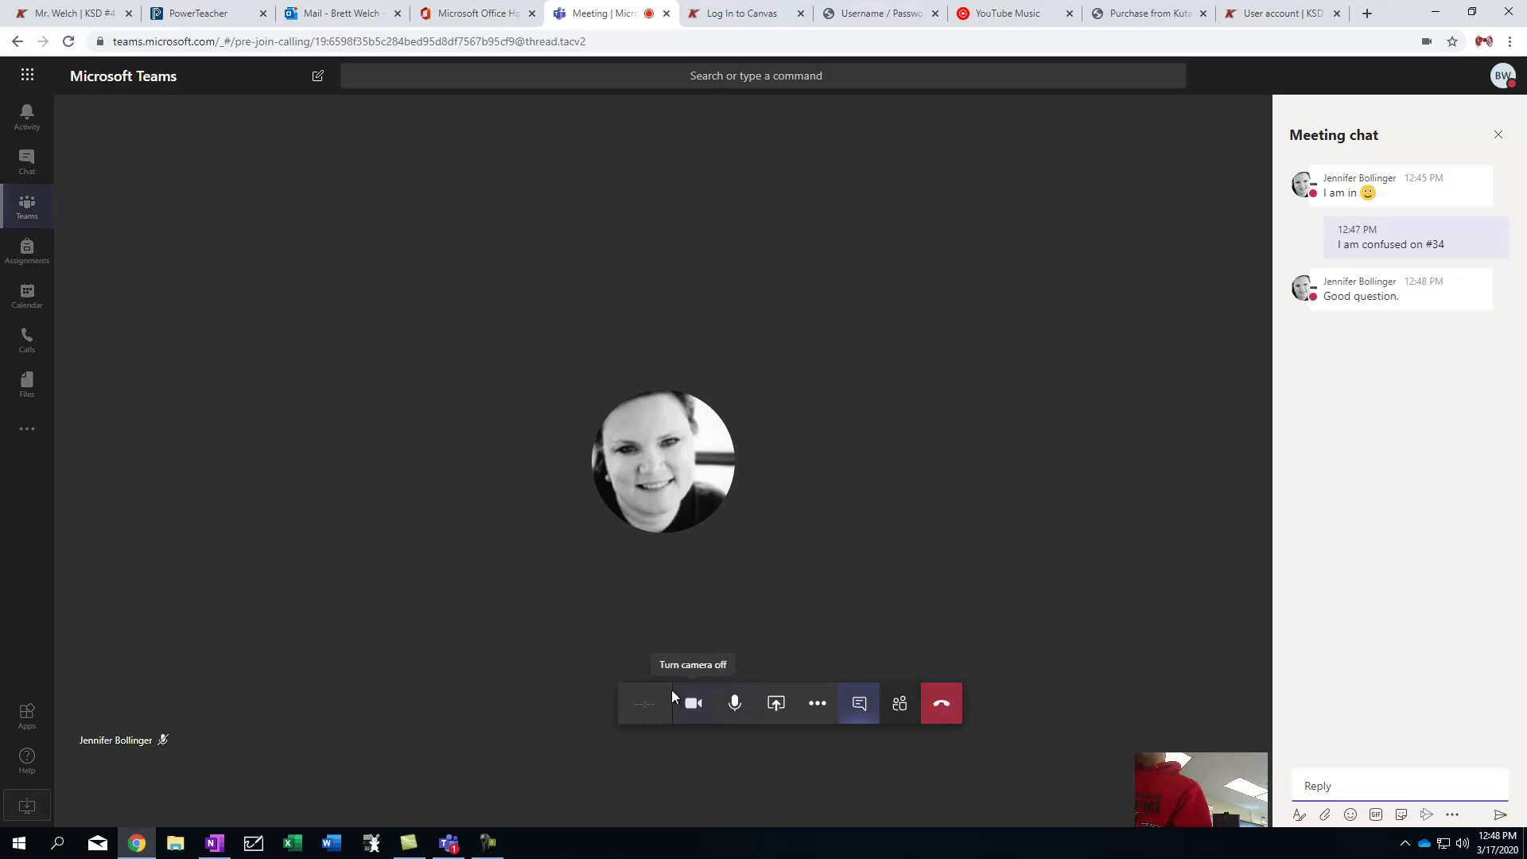
Start recording the meeting from More actions, then stop the recording and confirm
click(803, 706)
click(803, 636)
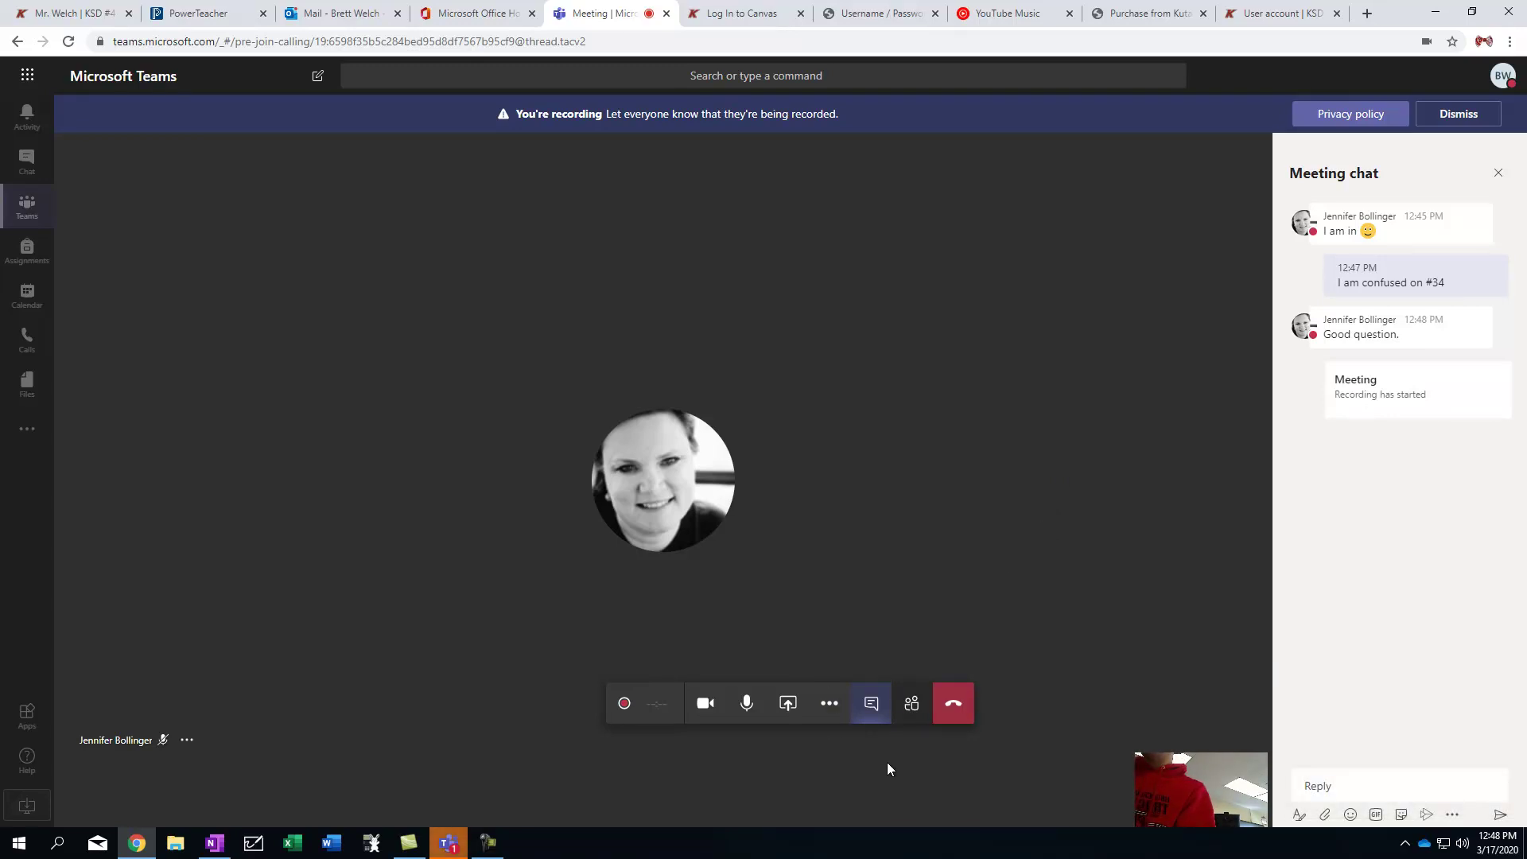
click(825, 704)
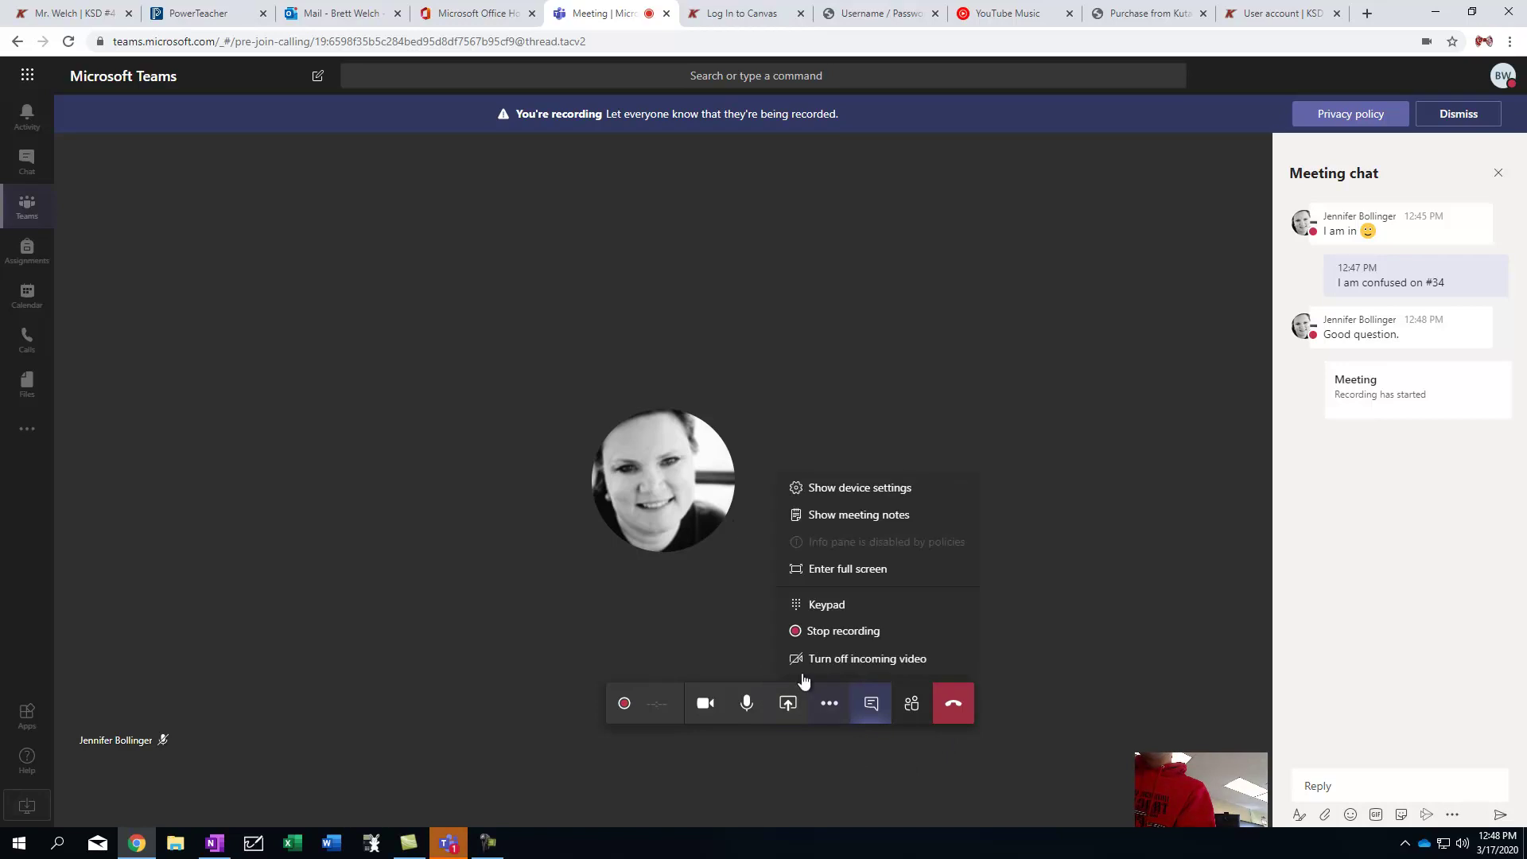
click(813, 632)
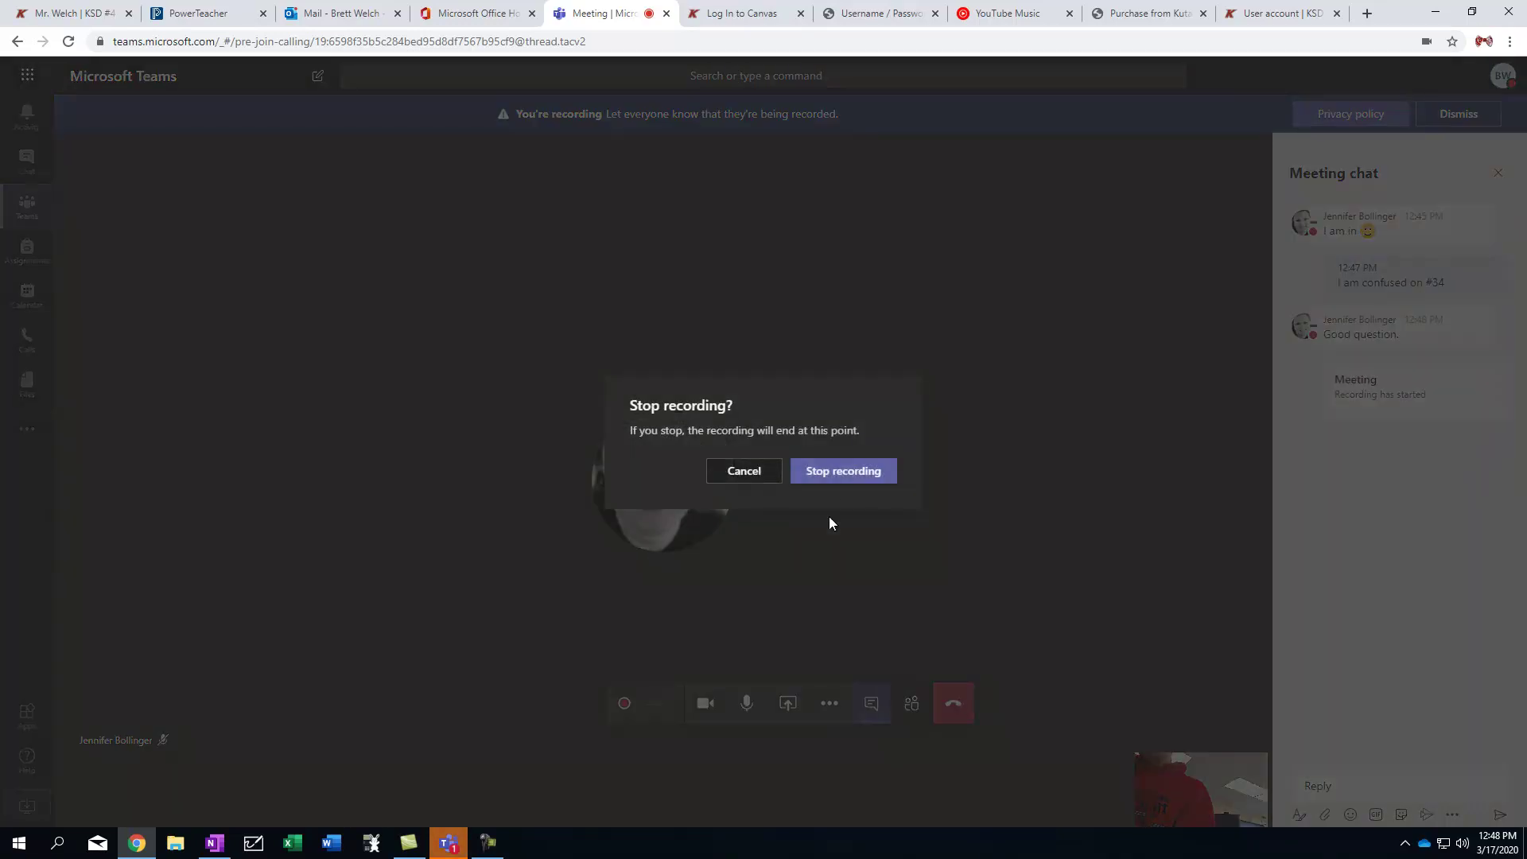
click(842, 471)
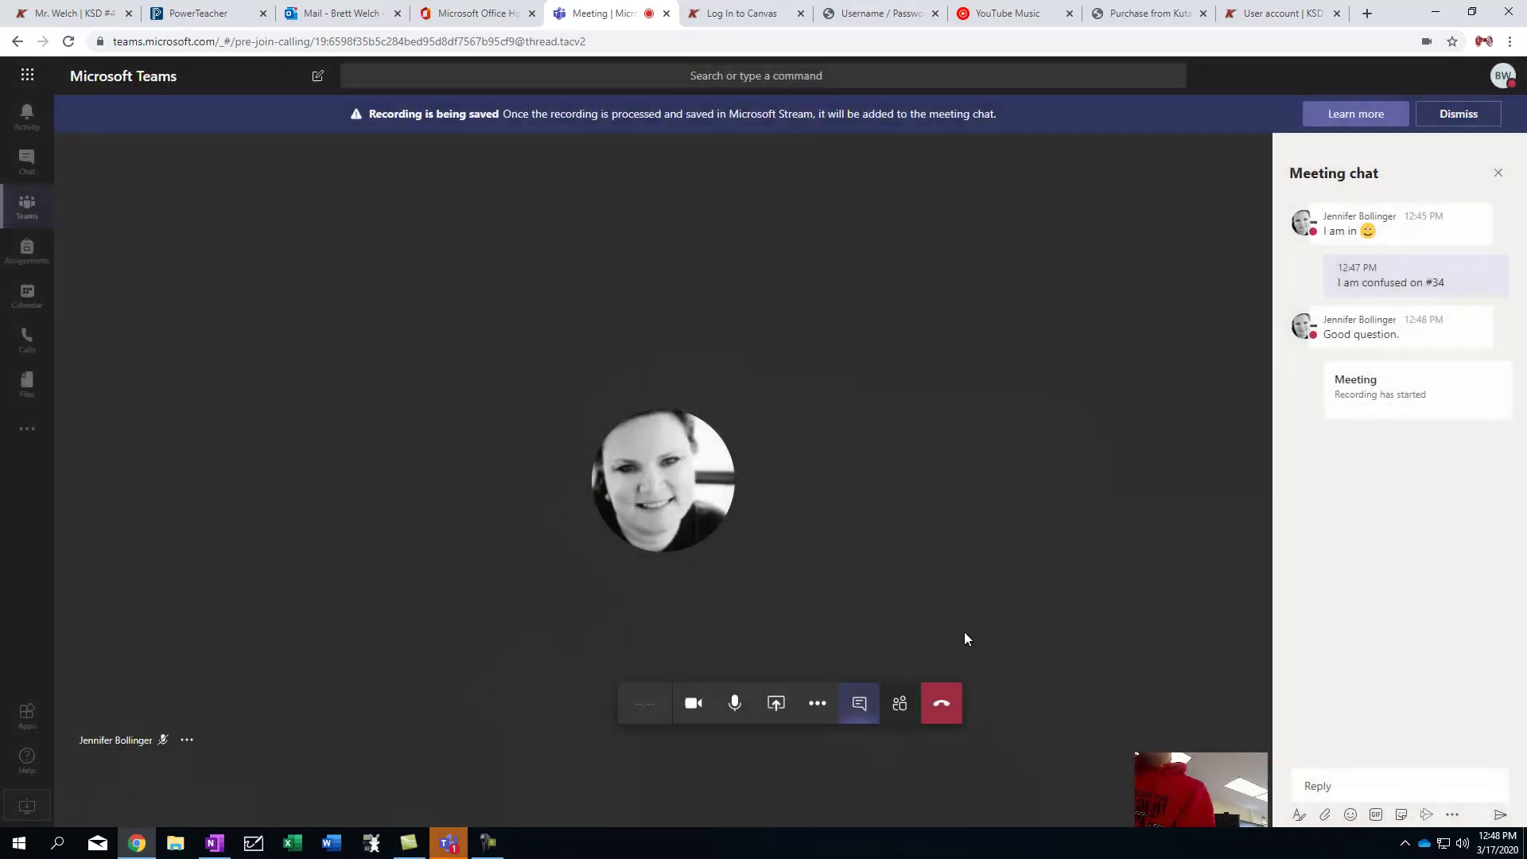
Hang up the call and dismiss the call-quality rating screen
click(942, 706)
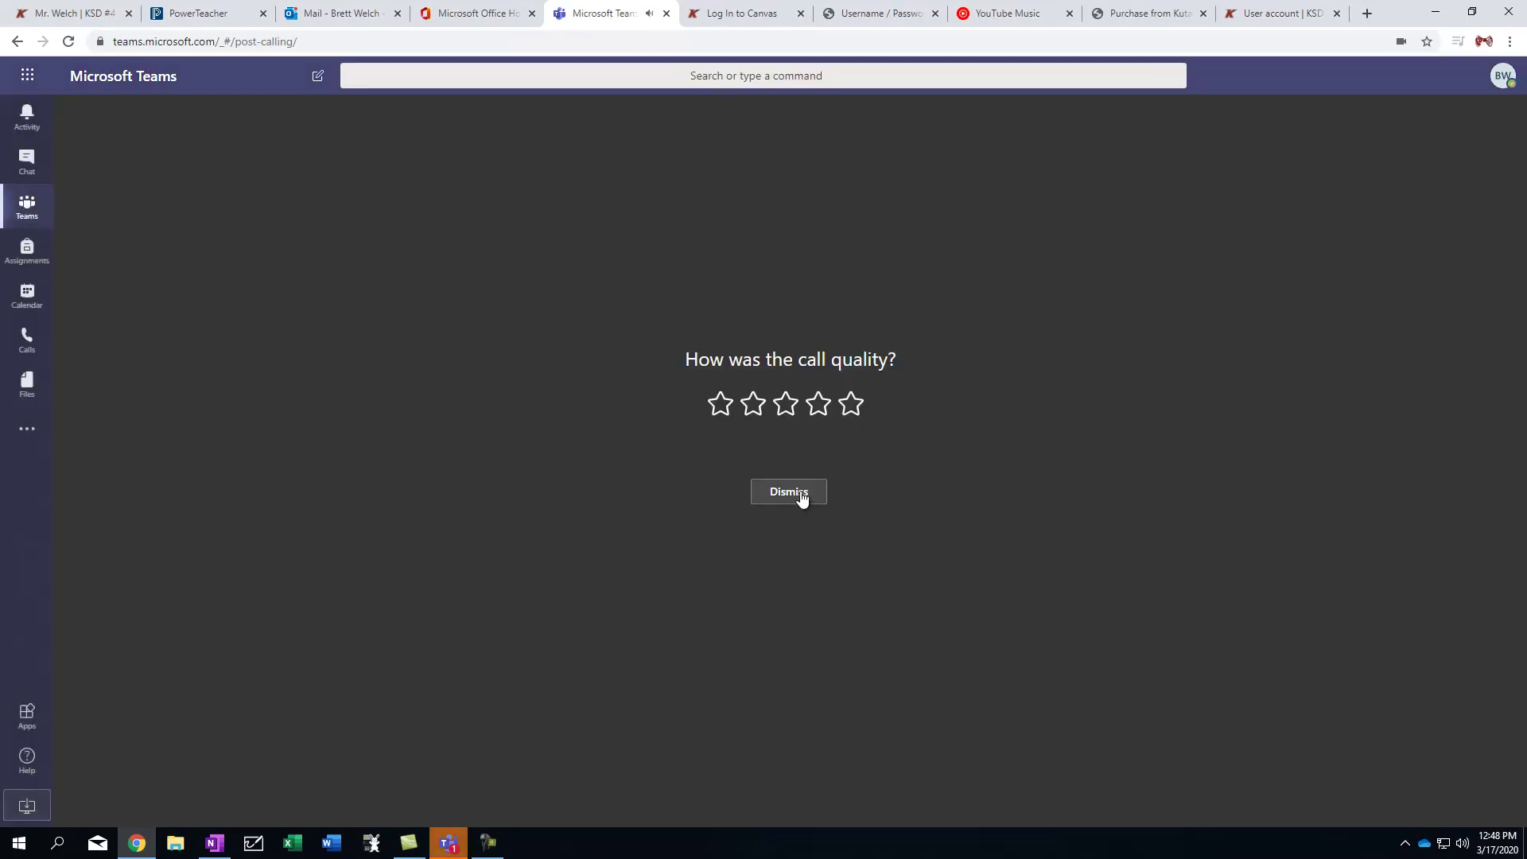
click(796, 495)
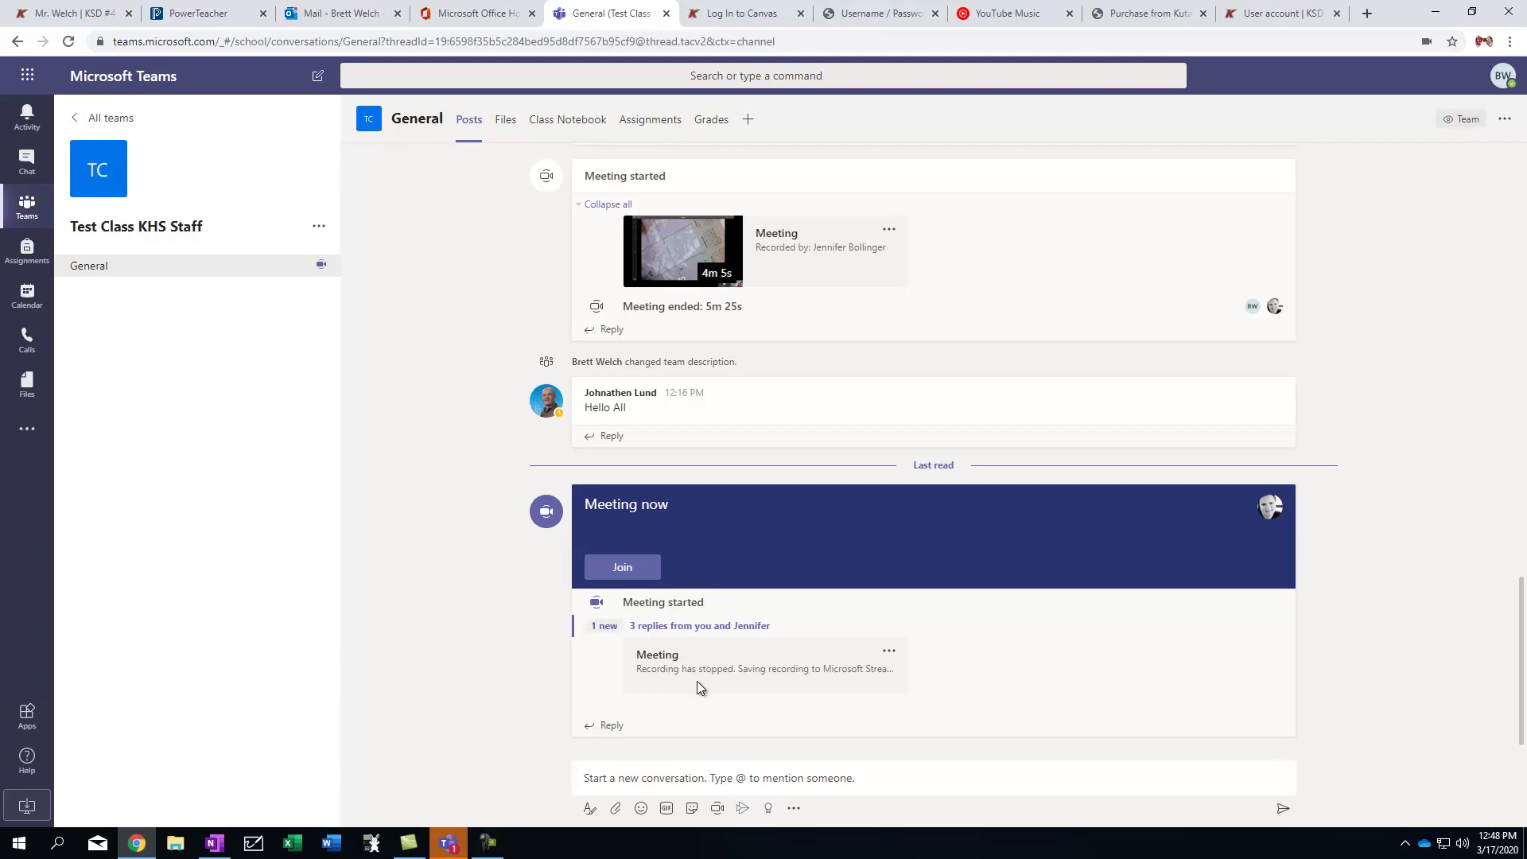
Wait in the General channel until the 17-second meeting recording appears in the thread
click(685, 776)
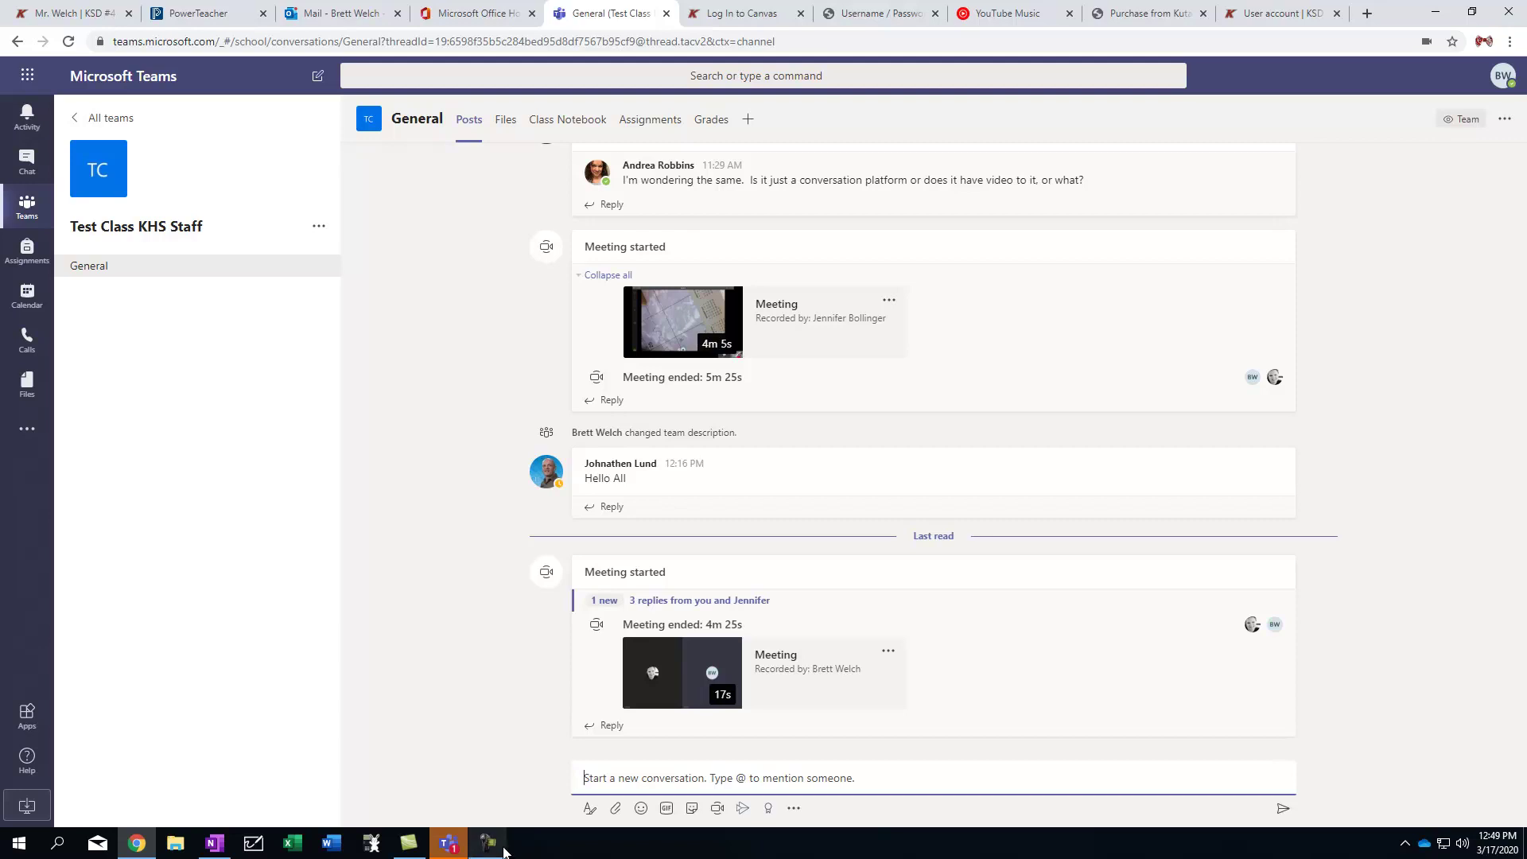
click(494, 847)
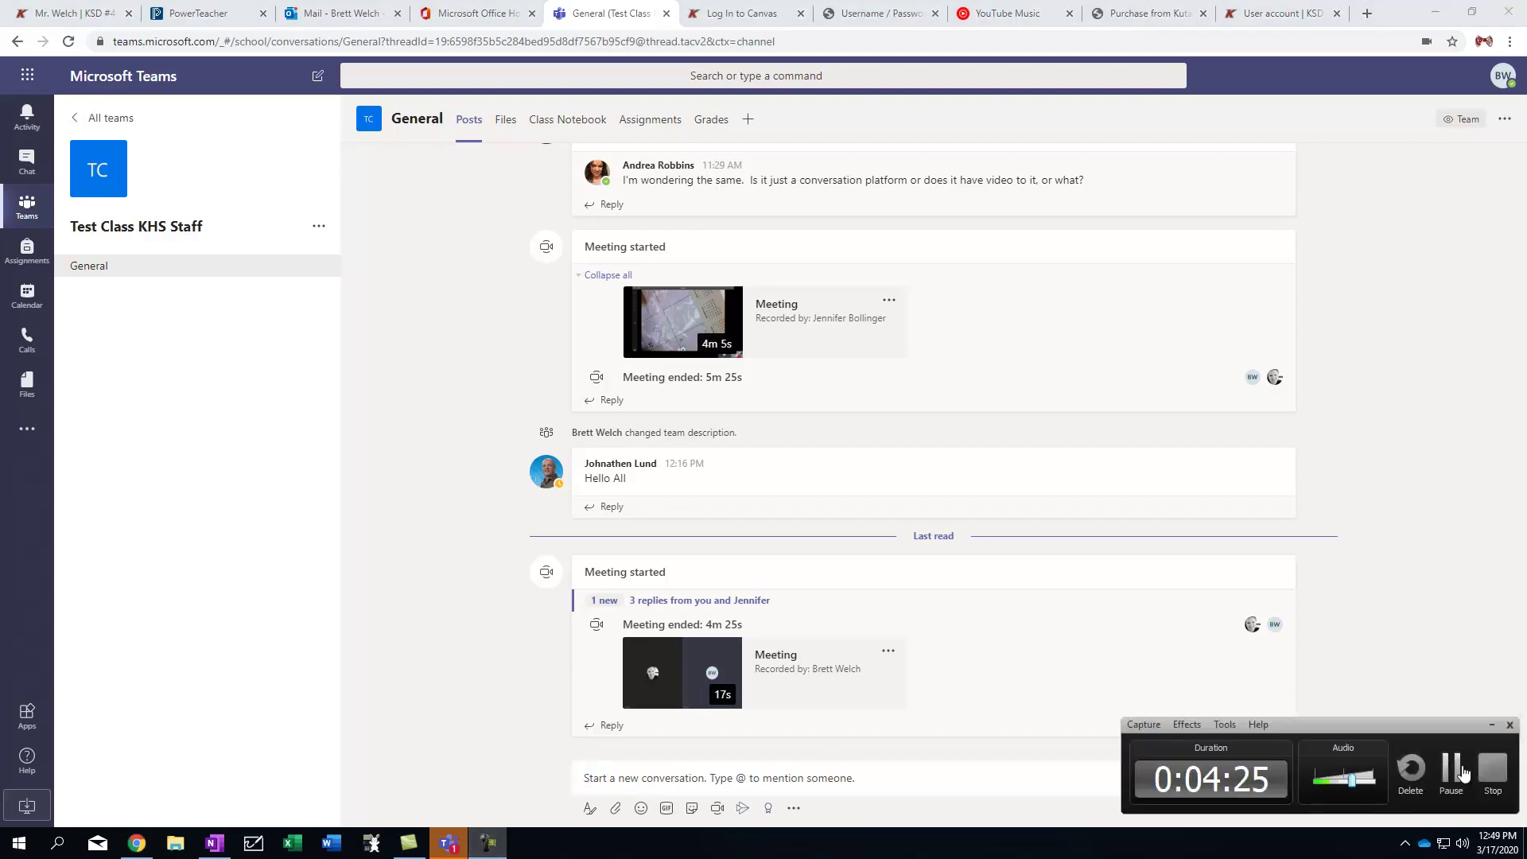